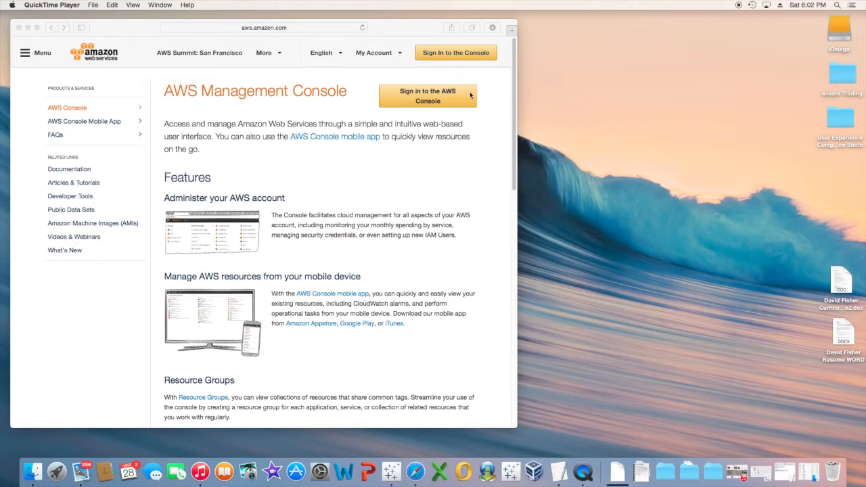
Sign in to the AWS Management Console from aws.amazon.com in Safari.
{"action": "left_click", "coordinate": [442, 100]}
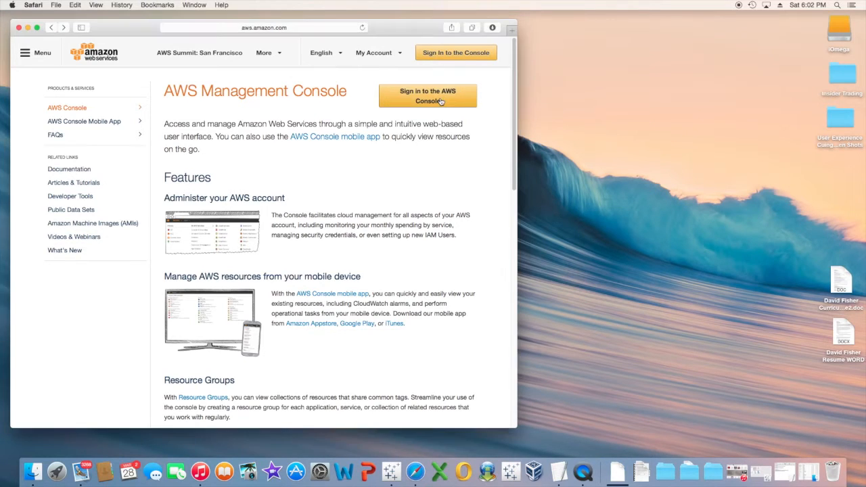
{"action": "left_click", "coordinate": [440, 101]}
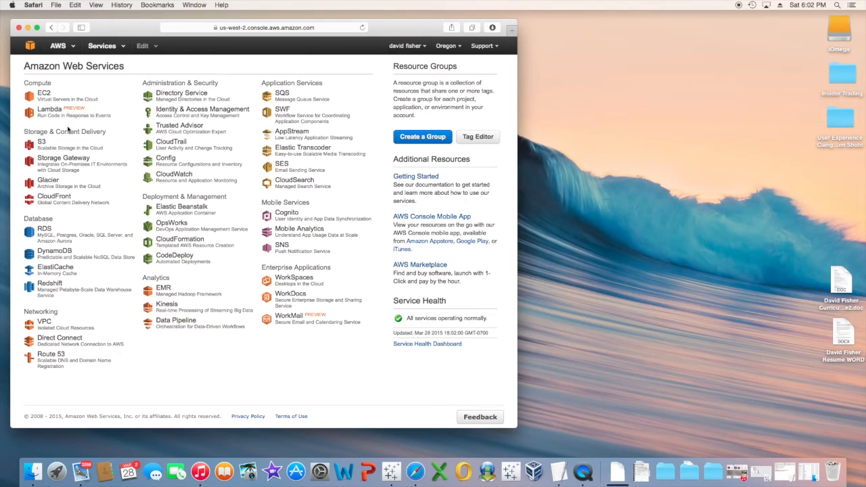
Start an EC2 instance launch using the Microsoft Windows Server 2008 R2 Base image.
{"action": "left_click", "coordinate": [45, 95]}
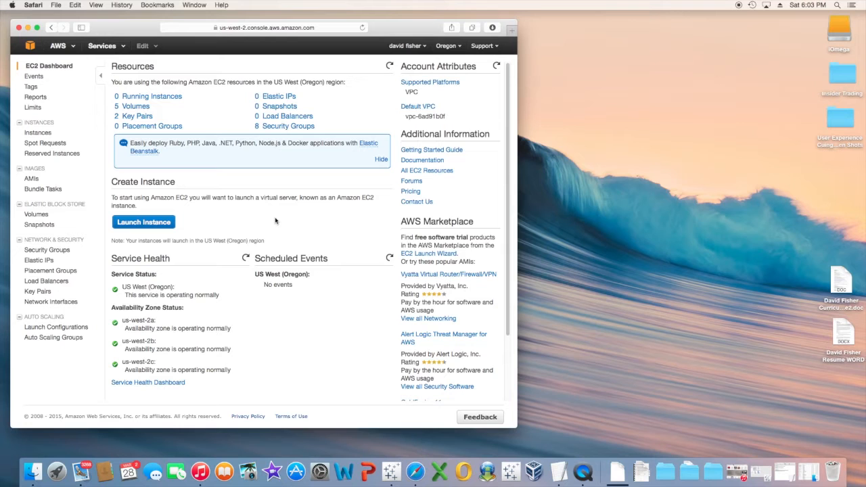
{"action": "left_click", "coordinate": [148, 224]}
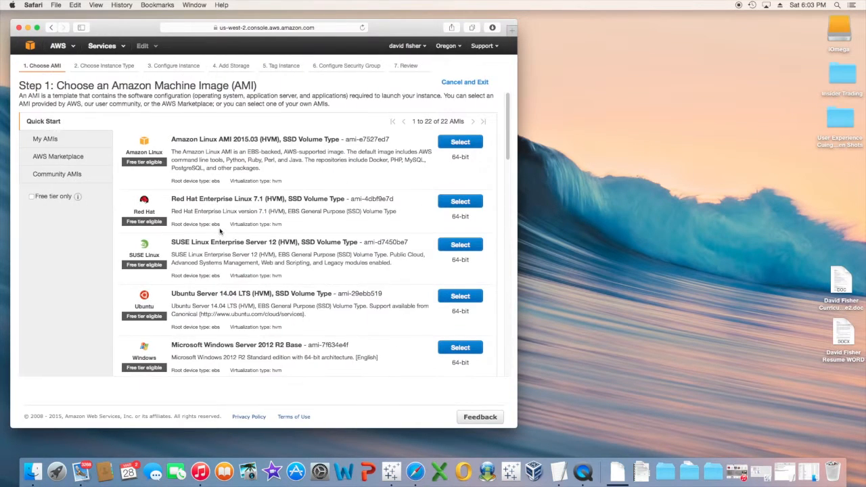
{"action": "scroll", "coordinate": [295, 274], "scroll_direction": "down", "scroll_amount": 5}
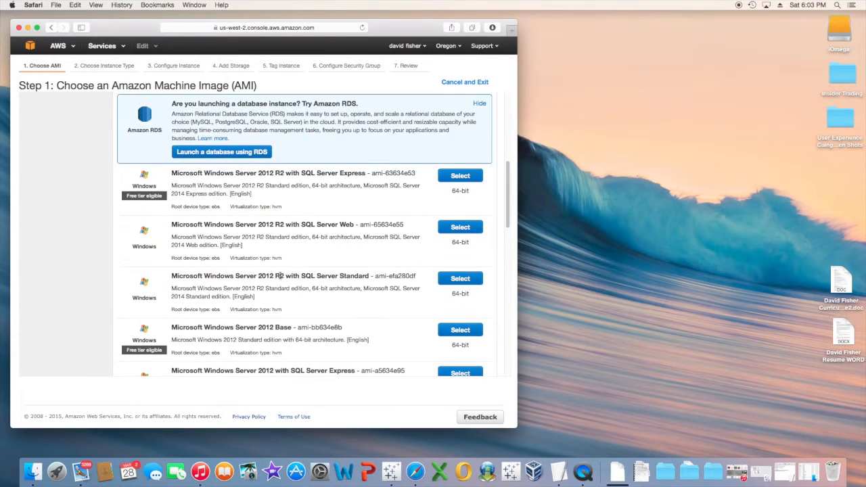
{"action": "scroll", "coordinate": [281, 276], "scroll_direction": "down", "scroll_amount": 8}
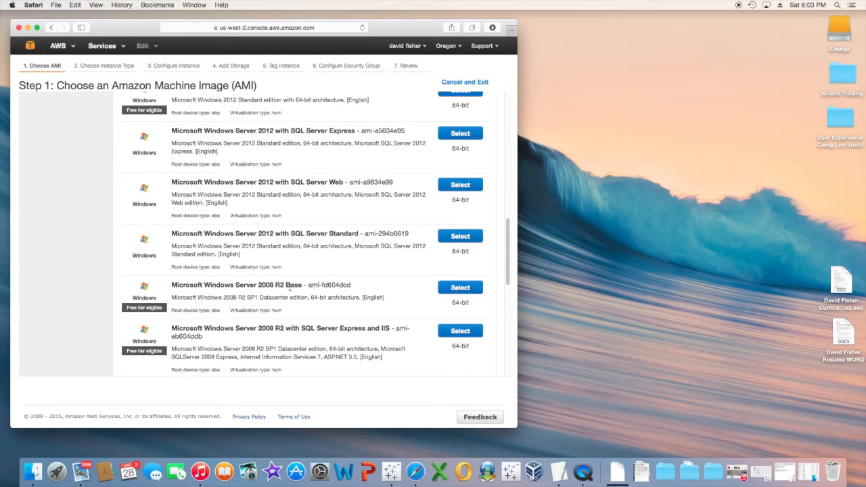
{"action": "left_click", "coordinate": [461, 288]}
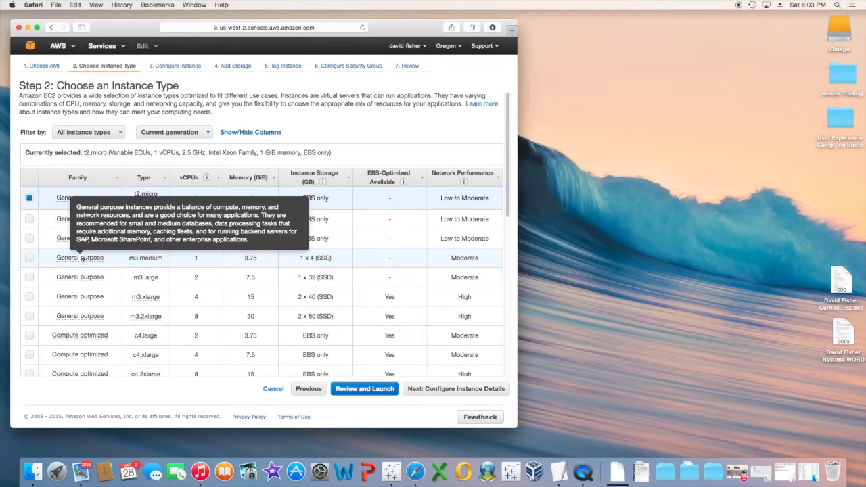
Choose the r3.2xlarge memory-optimized instance type with 8 vCPUs and 61 GiB.
{"action": "left_click", "coordinate": [507, 179]}
{"action": "left_click_drag", "start_coordinate": [507, 178], "coordinate": [508, 188]}
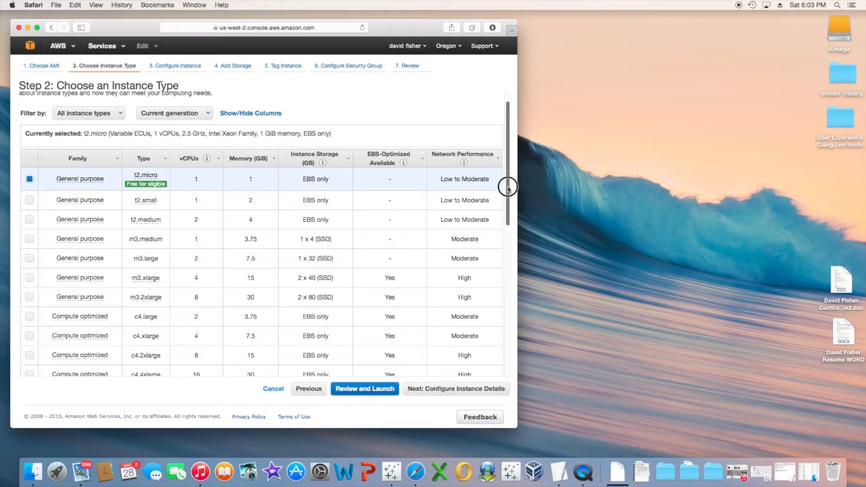
{"action": "left_click_drag", "start_coordinate": [508, 188], "coordinate": [509, 324]}
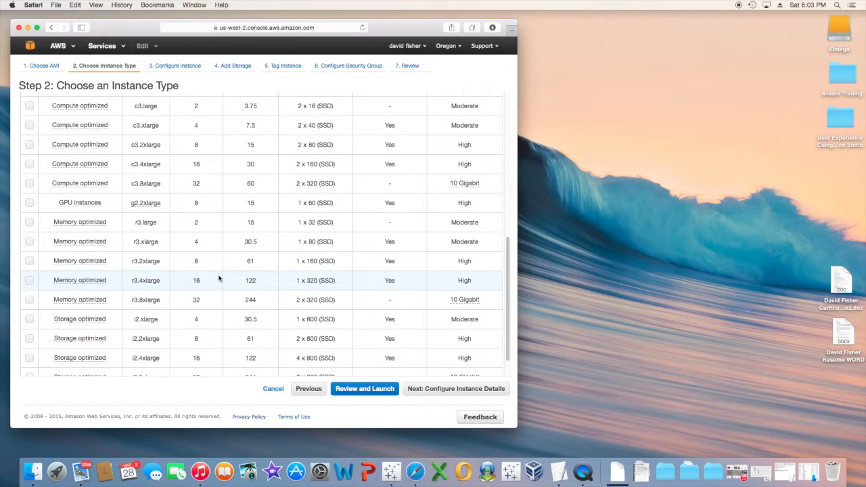
{"action": "left_click", "coordinate": [30, 262]}
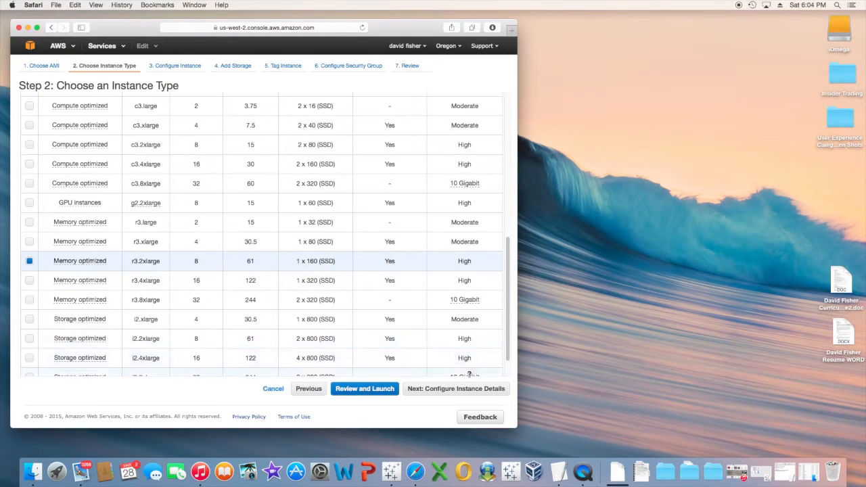
Place the instance in the us-west-2b default subnet.
{"action": "left_click", "coordinate": [467, 389]}
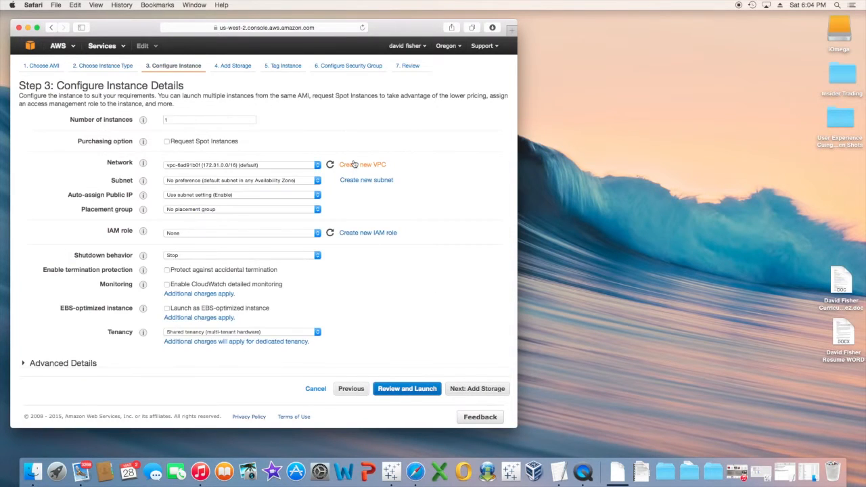
{"action": "left_click", "coordinate": [316, 181]}
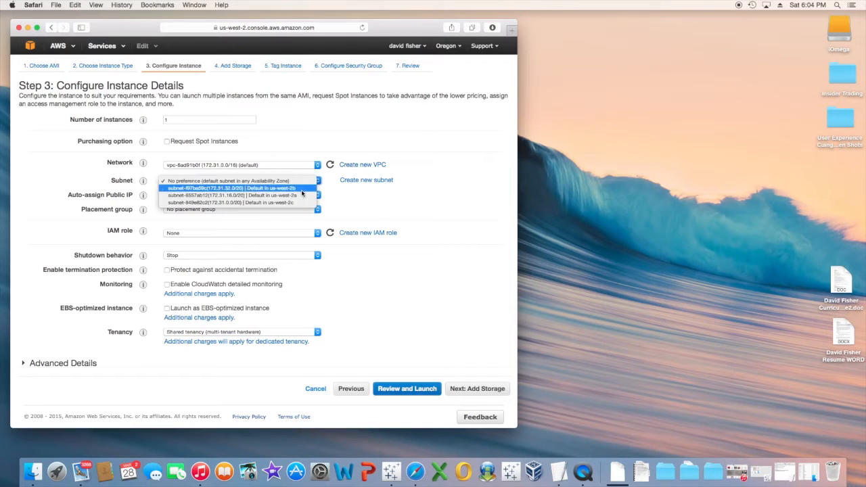
{"action": "left_click", "coordinate": [303, 198]}
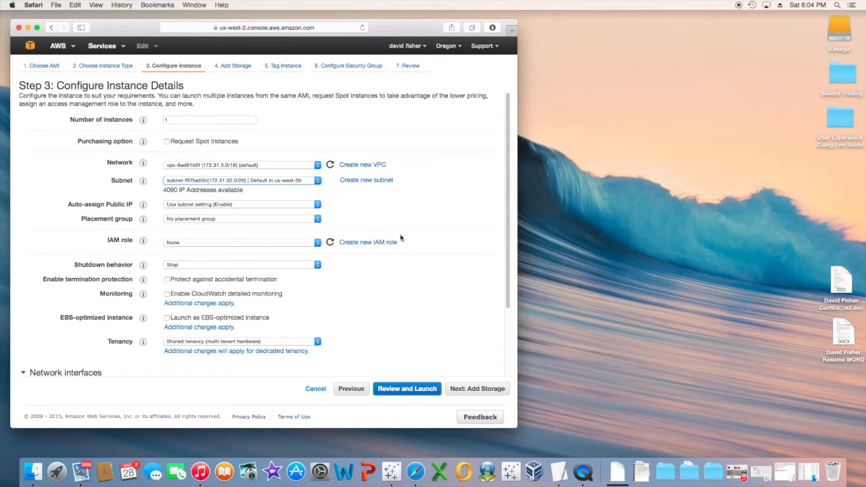
Set the root volume size to 160 GiB, then move to the launch review.
{"action": "left_click", "coordinate": [478, 389]}
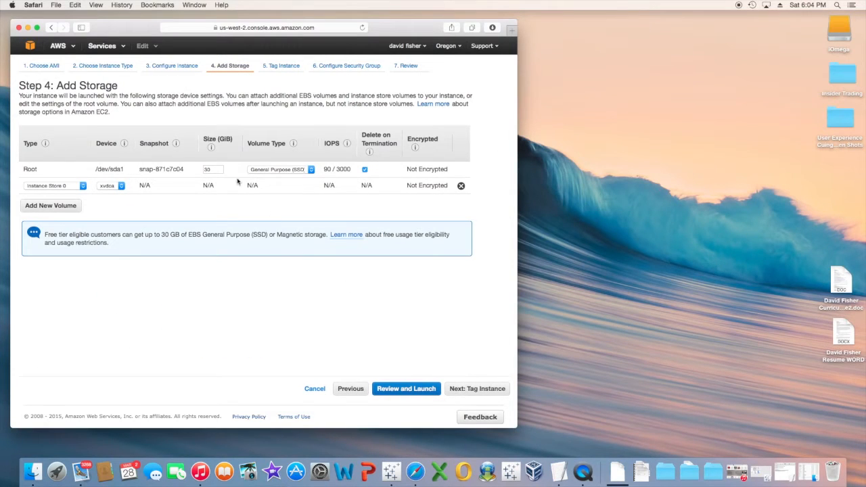
{"action": "left_click_drag", "start_coordinate": [213, 169], "coordinate": [189, 171]}
{"action": "type", "text": "18"}
{"action": "left_click", "coordinate": [212, 305]}
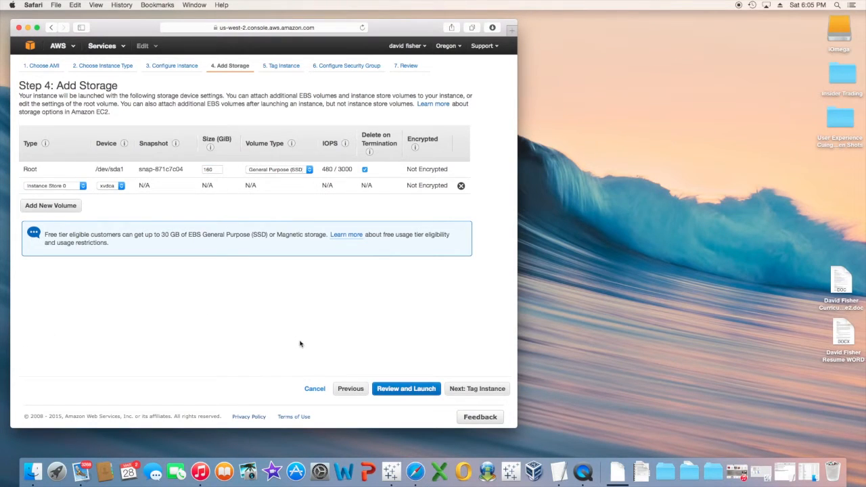
{"action": "left_click", "coordinate": [406, 389]}
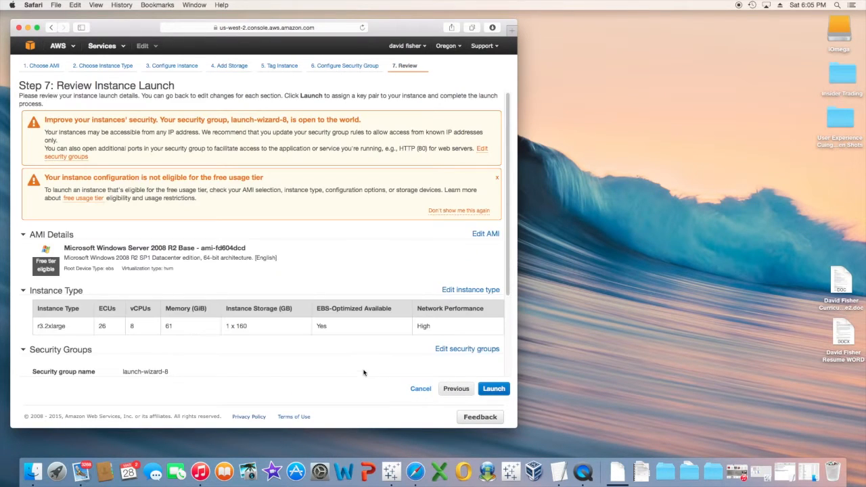
Launch the instance with the existing winserver key pair, acknowledging the private key file.
{"action": "scroll", "coordinate": [333, 352], "scroll_direction": "down", "scroll_amount": 5}
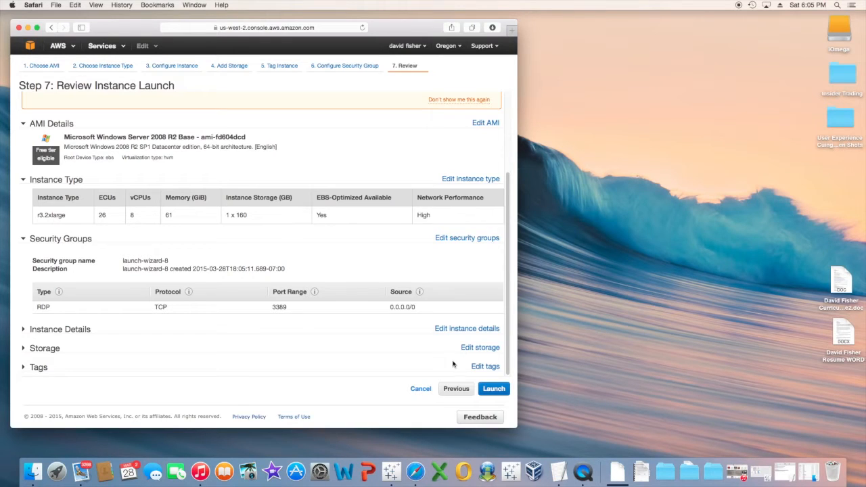
{"action": "left_click", "coordinate": [495, 392]}
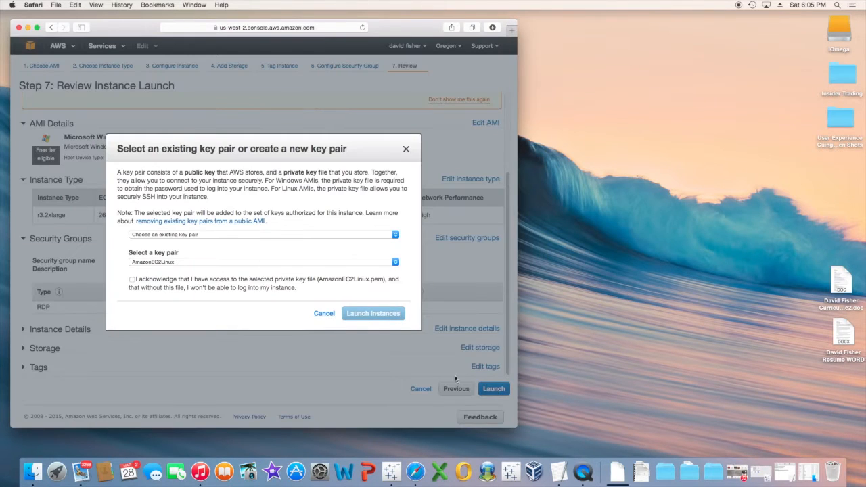
{"action": "left_click", "coordinate": [279, 265]}
{"action": "left_click", "coordinate": [278, 269]}
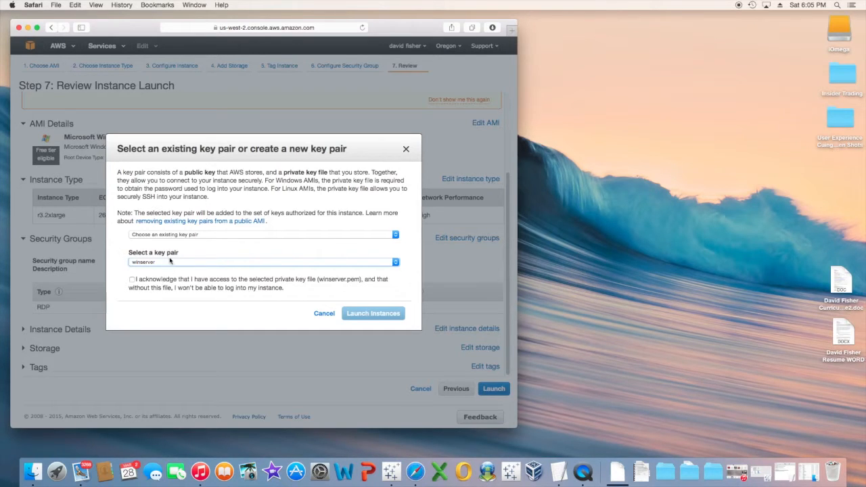
{"action": "left_click", "coordinate": [132, 280]}
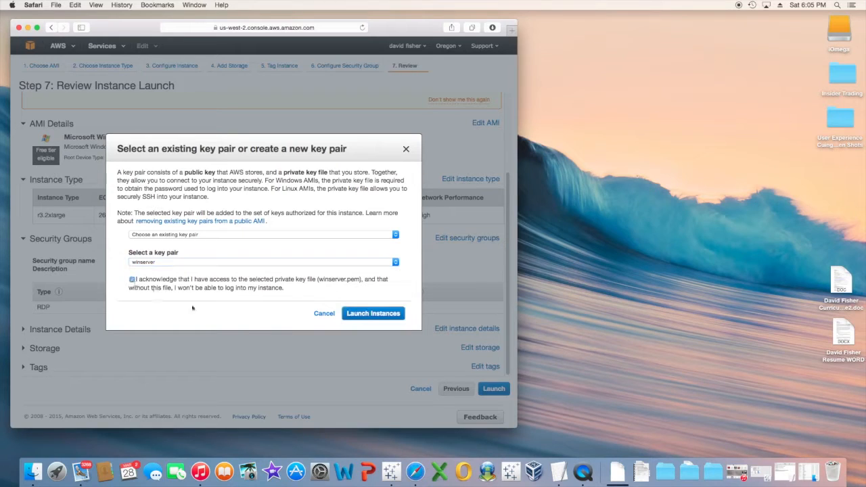
{"action": "left_click", "coordinate": [379, 315]}
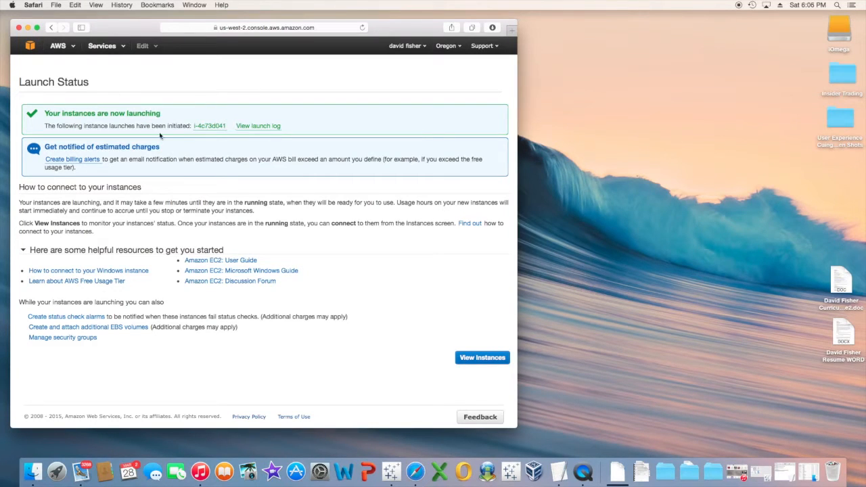
Go to the Instances list to see the new r3.2xlarge instance.
{"action": "left_click", "coordinate": [498, 358]}
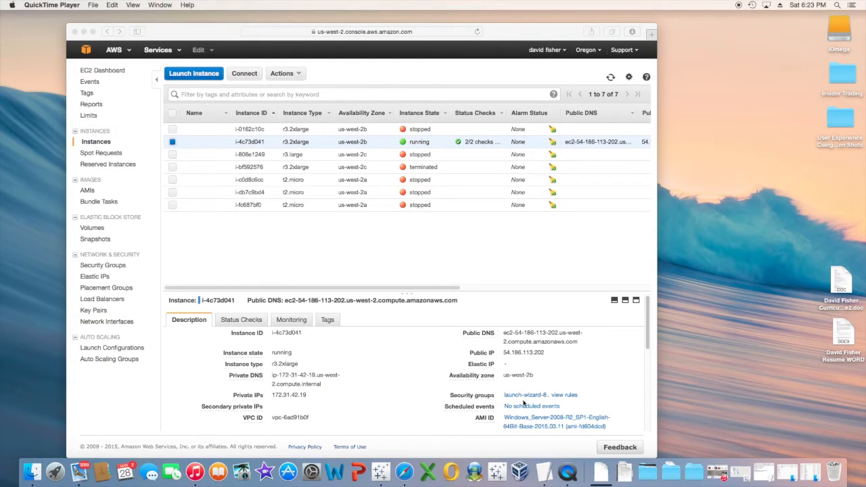
Open the instance's launch-wizard-8 security group to view its RDP inbound rule.
{"action": "left_click", "coordinate": [402, 400]}
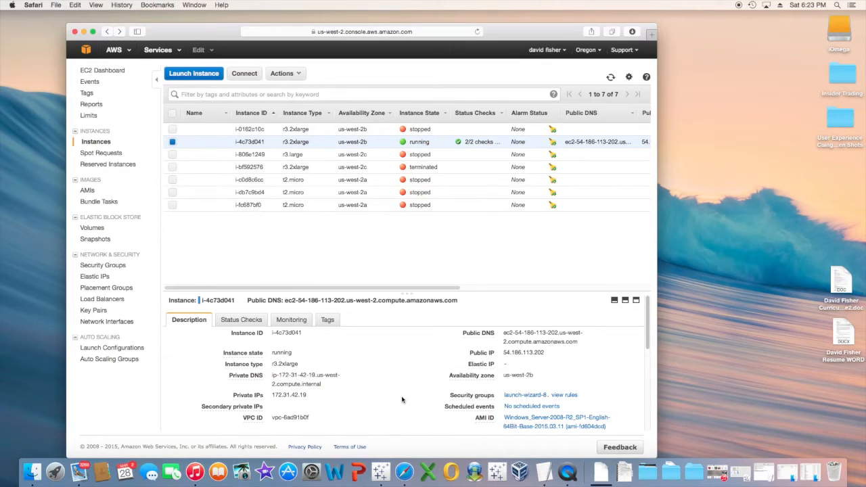
{"action": "left_click", "coordinate": [526, 396]}
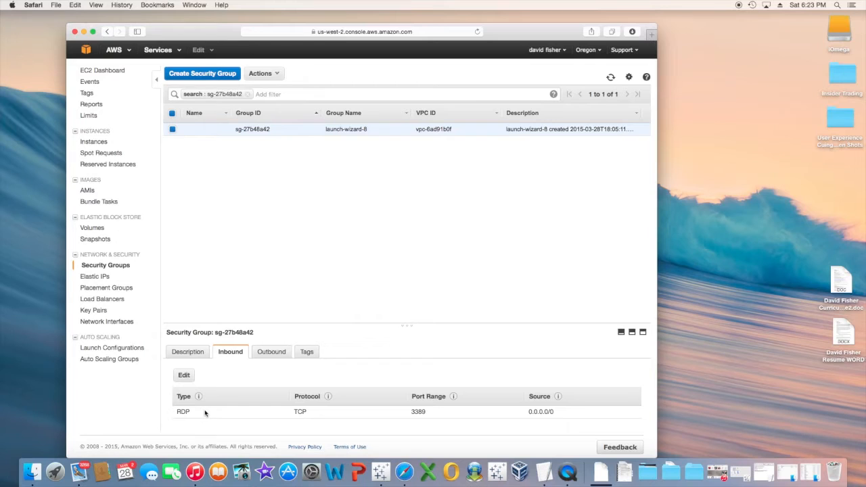
Change the launch-wizard-8 inbound rule to allow All TCP traffic and save it.
{"action": "left_click", "coordinate": [185, 377]}
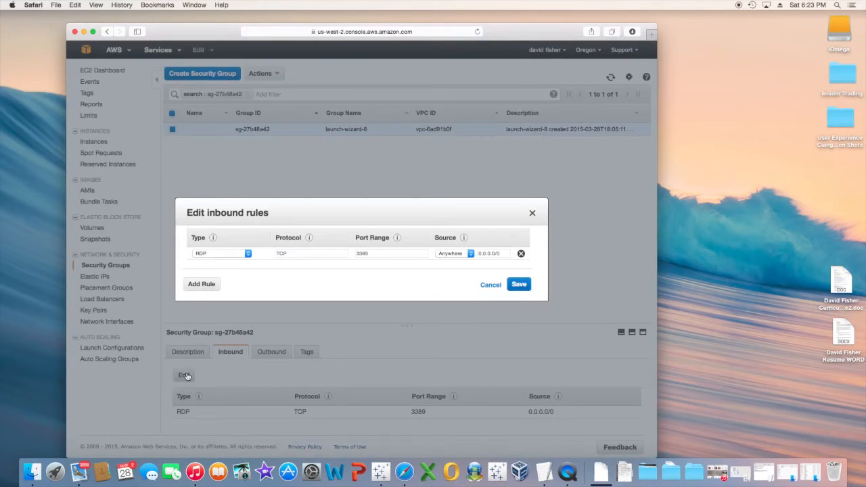
{"action": "left_click", "coordinate": [249, 253]}
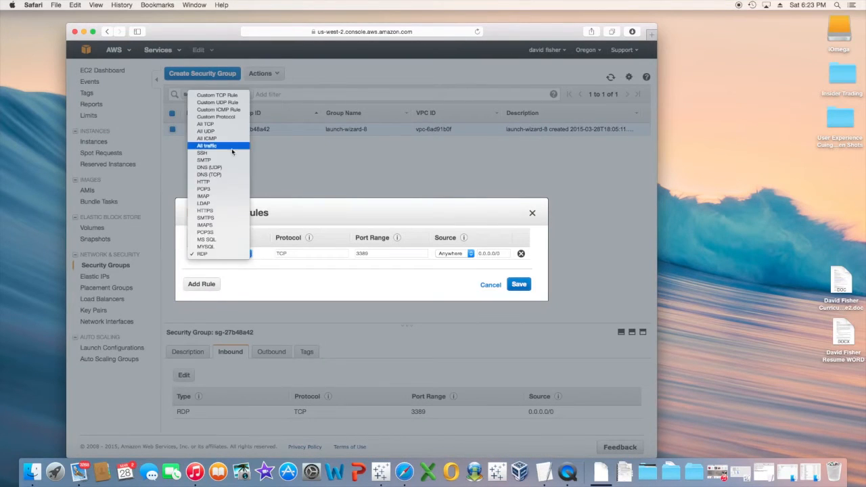
{"action": "left_click", "coordinate": [226, 125]}
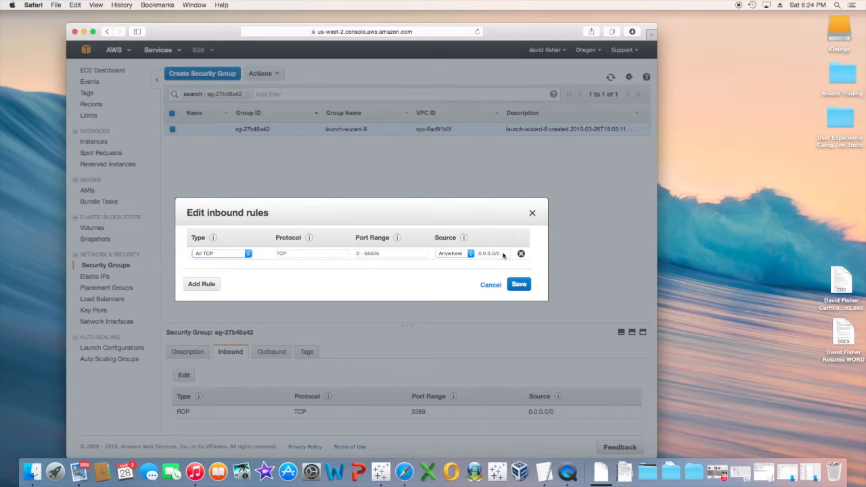
{"action": "left_click", "coordinate": [520, 285]}
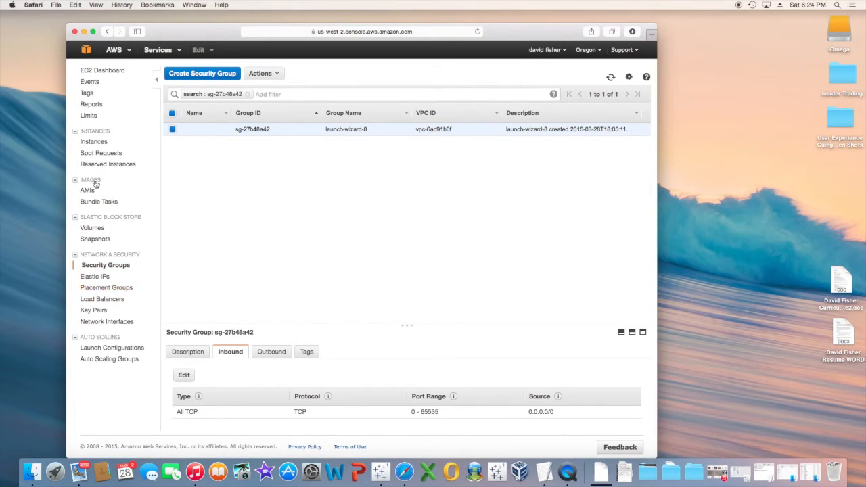
Bring up the remote desktop connection details for instance i-4c73d041.
{"action": "left_click", "coordinate": [99, 142]}
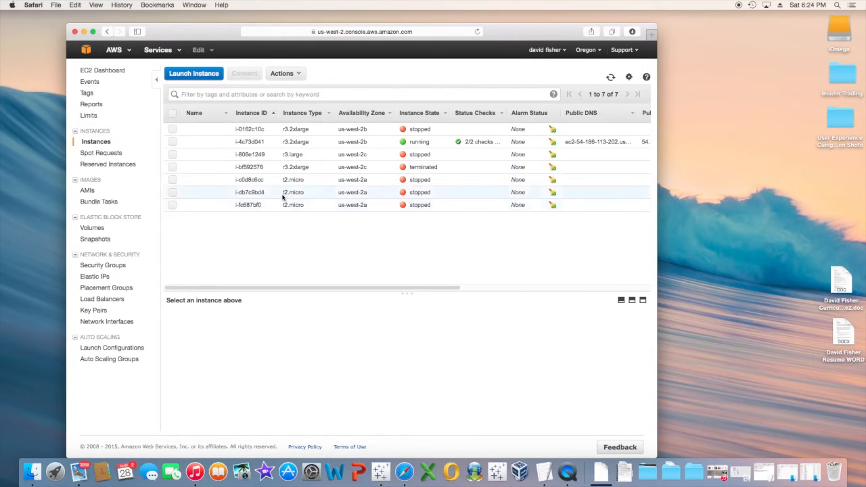
{"action": "left_click", "coordinate": [194, 143]}
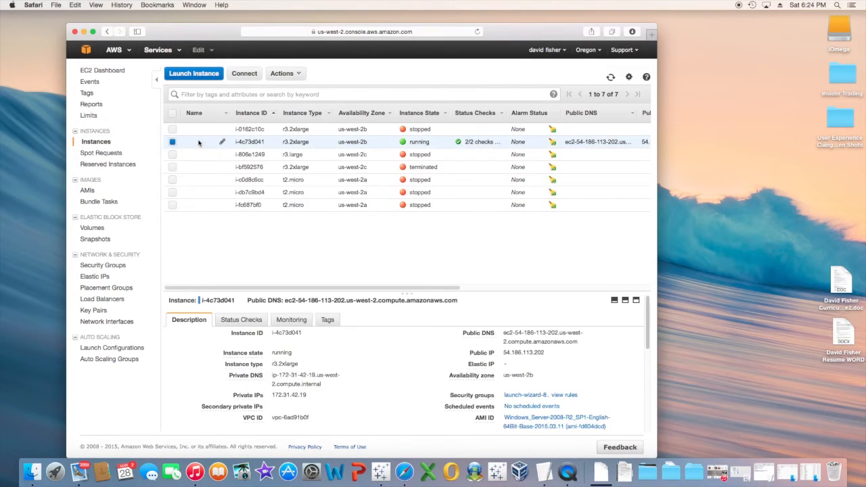
{"action": "left_click", "coordinate": [245, 74]}
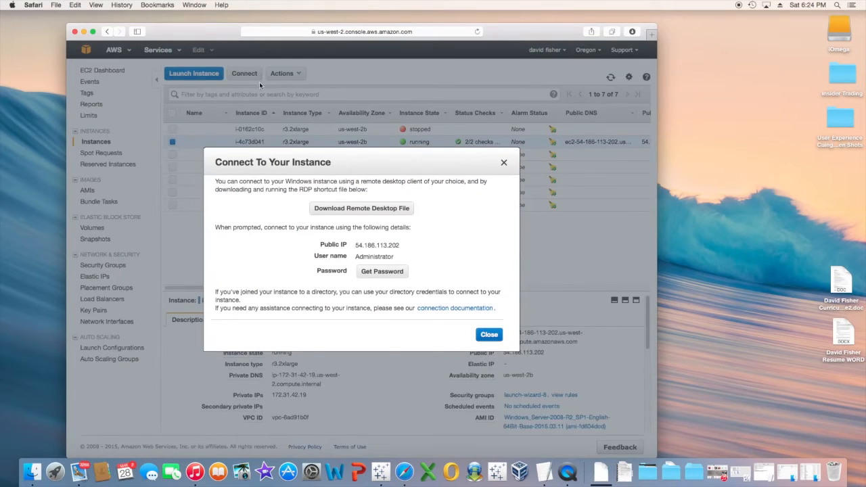
Decrypt the Administrator password with the winserver.pem key and select the revealed password.
{"action": "left_click", "coordinate": [387, 274]}
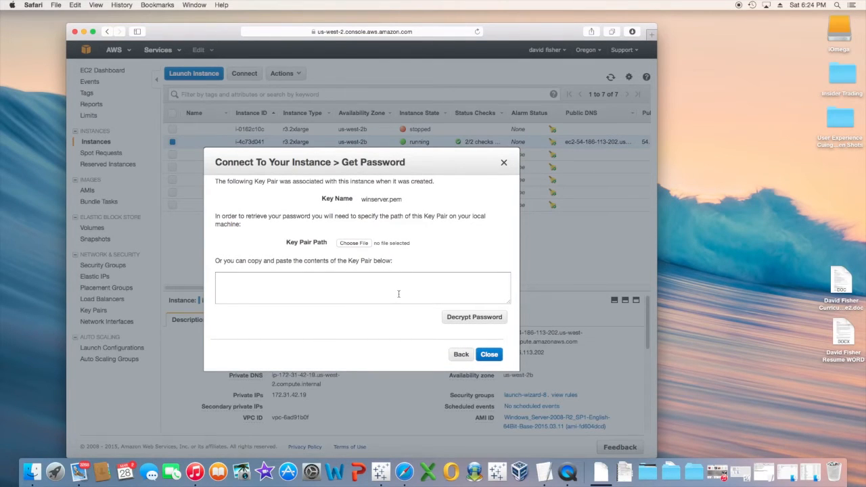
{"action": "left_click", "coordinate": [355, 245]}
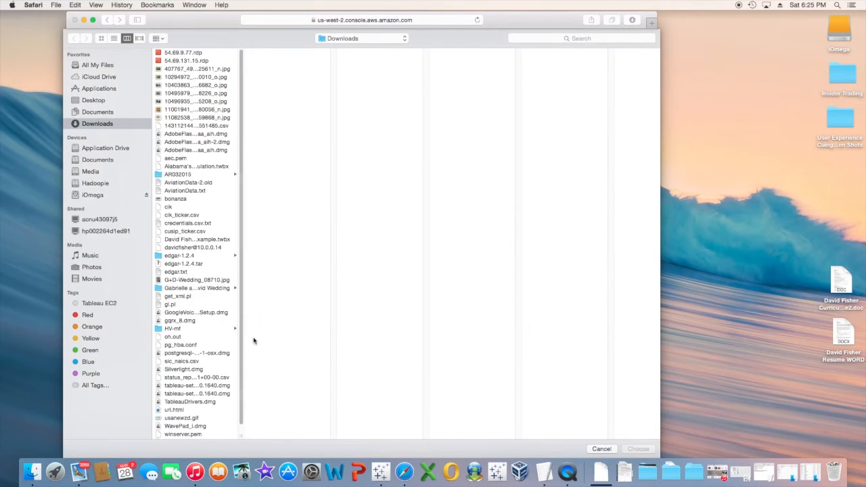
{"action": "scroll", "coordinate": [241, 312], "scroll_direction": "down", "scroll_amount": 2}
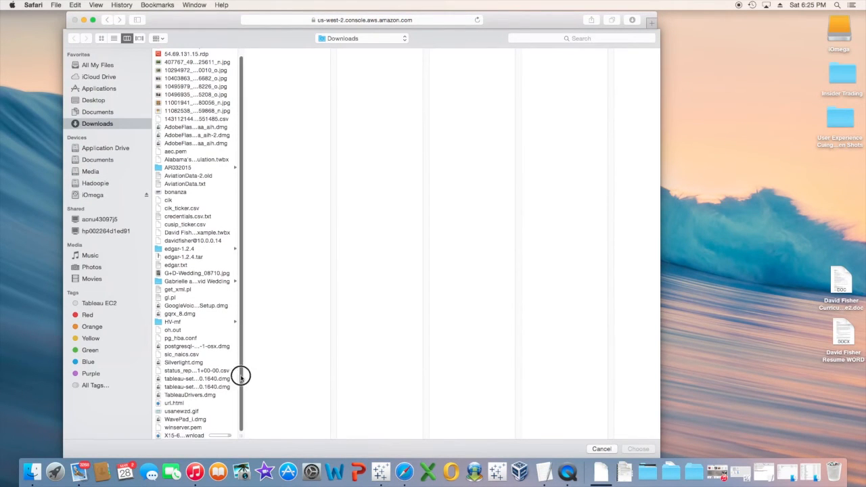
{"action": "left_click", "coordinate": [182, 428]}
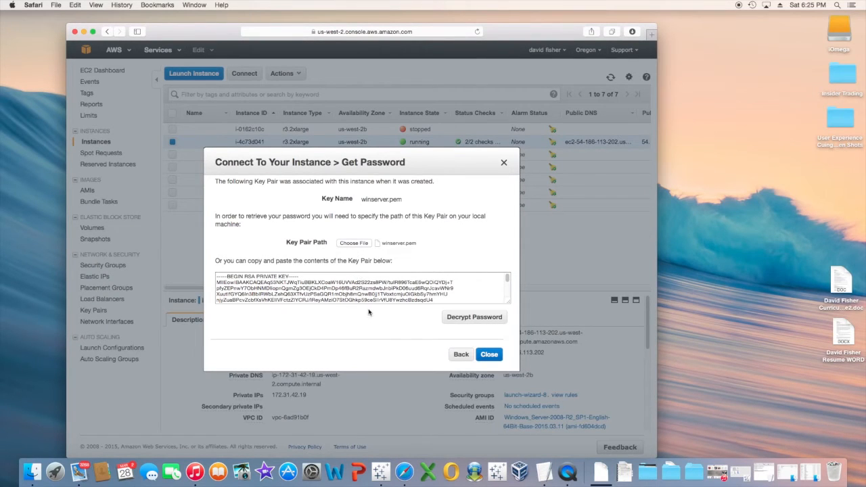
{"action": "left_click", "coordinate": [475, 318]}
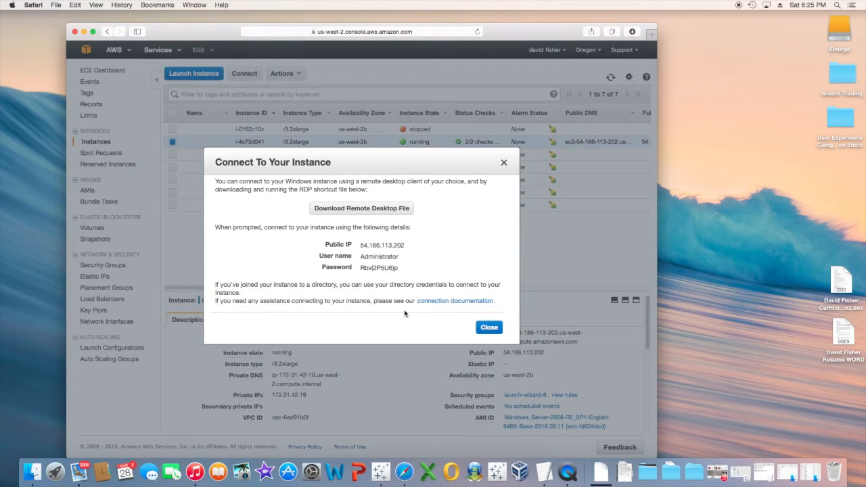
{"action": "left_click_drag", "start_coordinate": [361, 268], "coordinate": [404, 268]}
Copy the decrypted password and download the 54.186.113.202.rdp remote desktop file.
{"action": "right_click", "coordinate": [383, 271]}
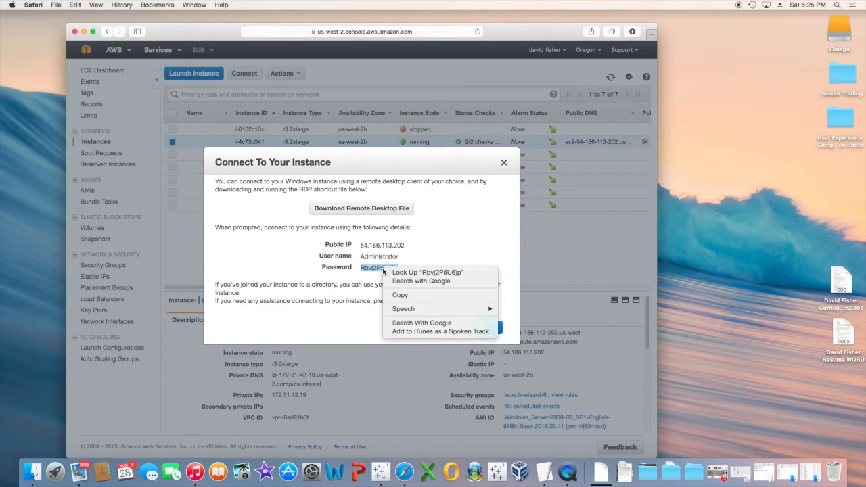
{"action": "left_click", "coordinate": [401, 296]}
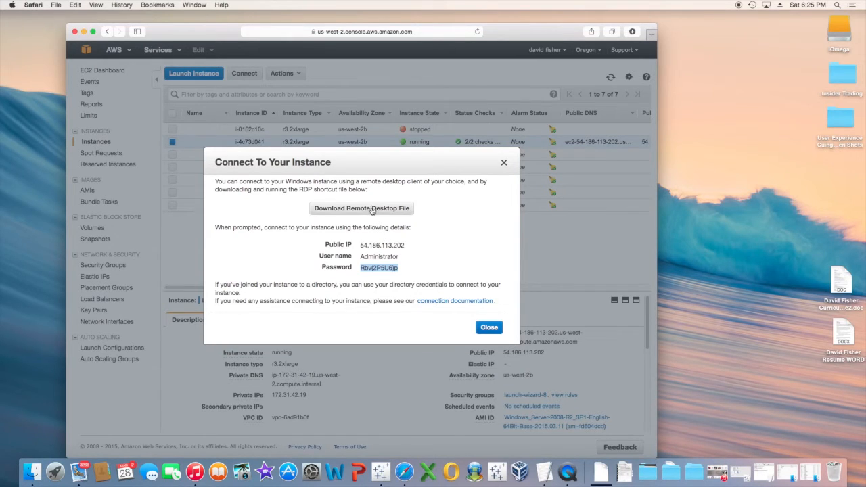
{"action": "left_click", "coordinate": [371, 211]}
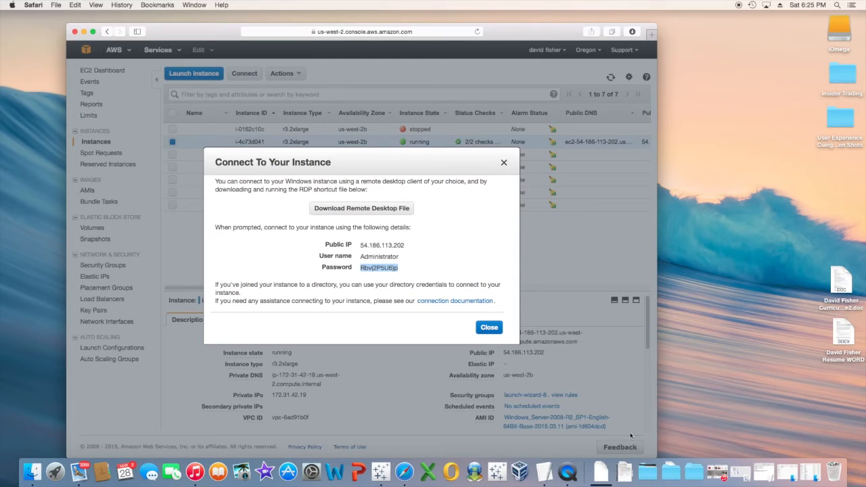
{"action": "left_click", "coordinate": [600, 476]}
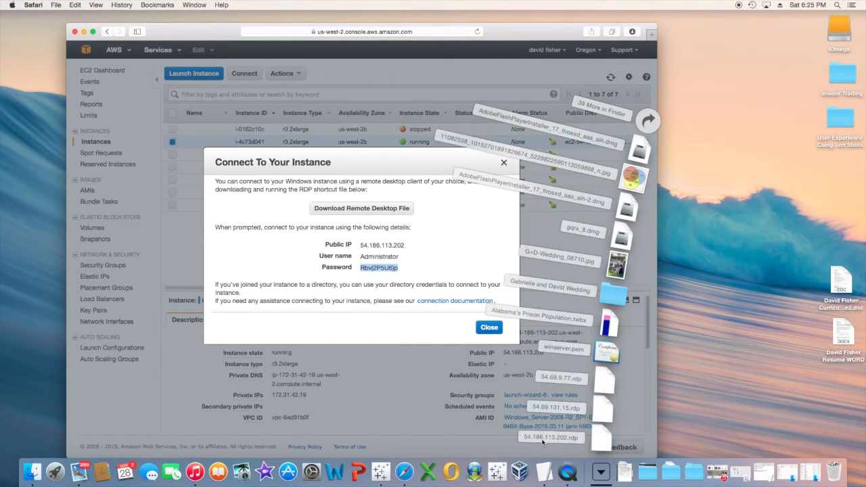
Connect to 54.186.113.202 via its .rdp file, accepting the certificate and logging in as Administrator.
{"action": "left_click", "coordinate": [602, 441]}
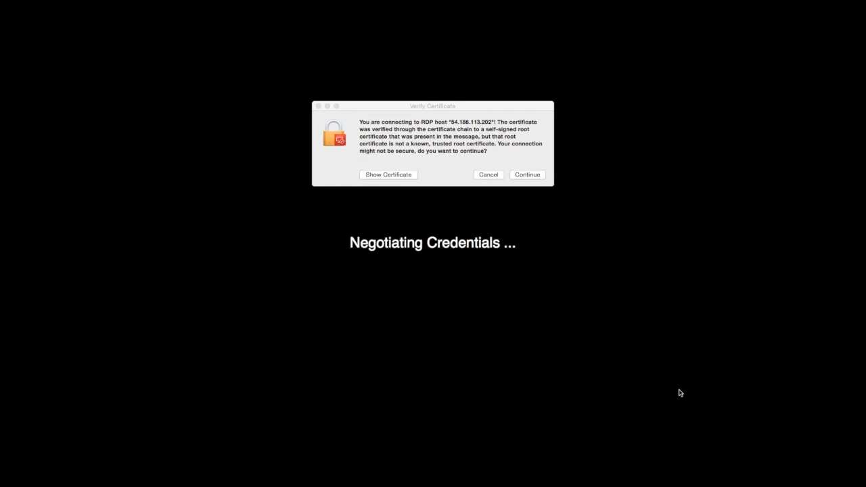
{"action": "left_click", "coordinate": [528, 175]}
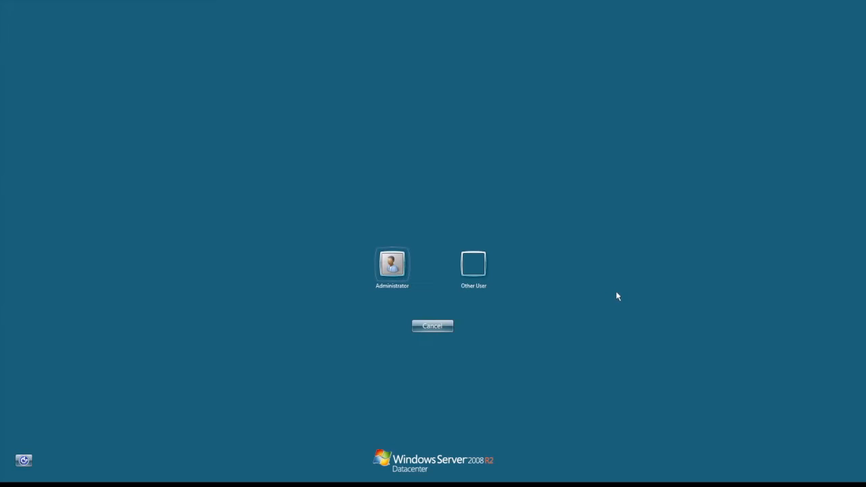
{"action": "left_click", "coordinate": [395, 274]}
Turn off full screen and scale the remote desktop to fit the window.
{"action": "mouse_move", "coordinate": [264, 3]}
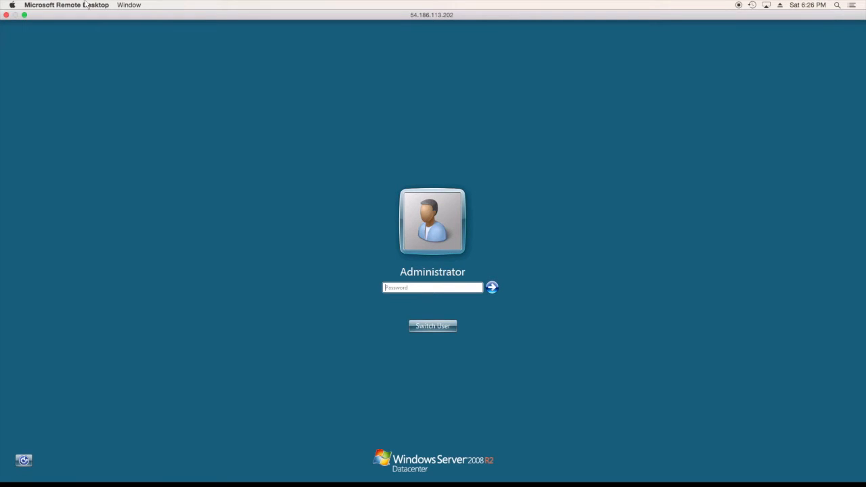
{"action": "left_click", "coordinate": [131, 5]}
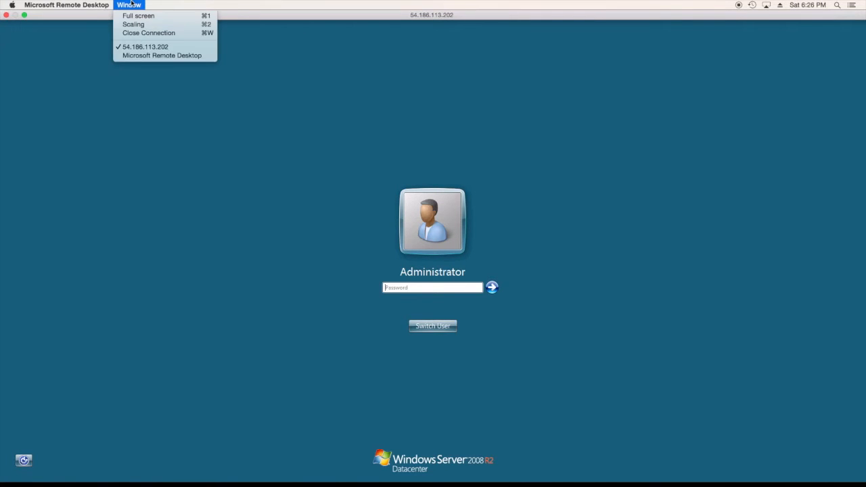
{"action": "left_click", "coordinate": [137, 16]}
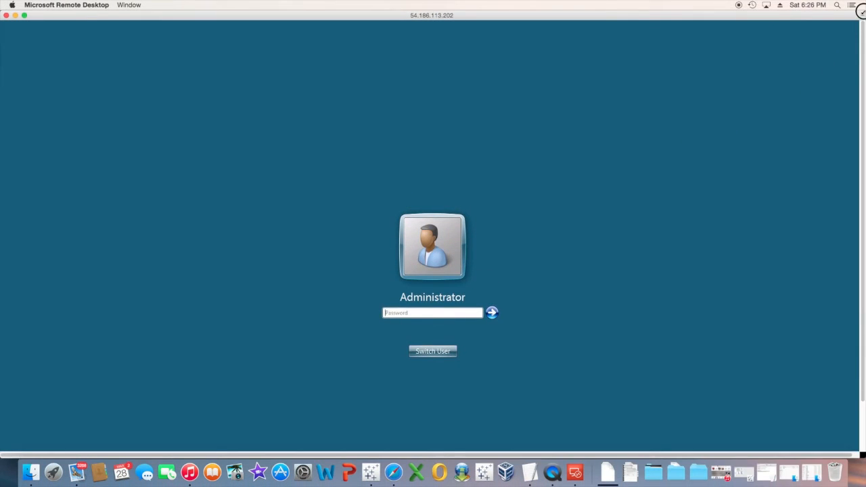
{"action": "left_click", "coordinate": [119, 5]}
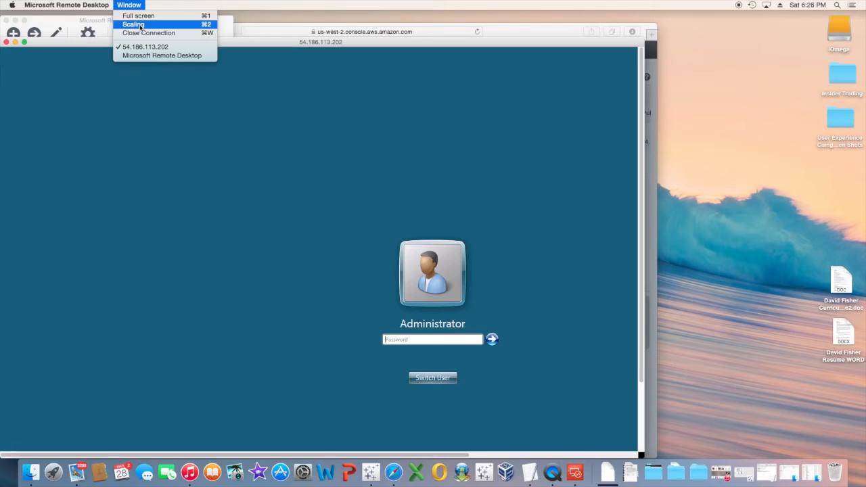
{"action": "left_click", "coordinate": [141, 26]}
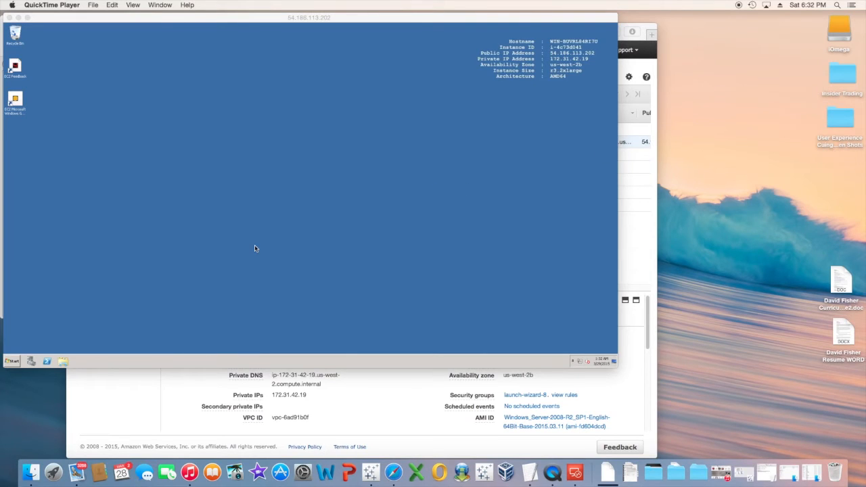
Launch Internet Explorer from the remote server's Start menu.
{"action": "left_click", "coordinate": [12, 362]}
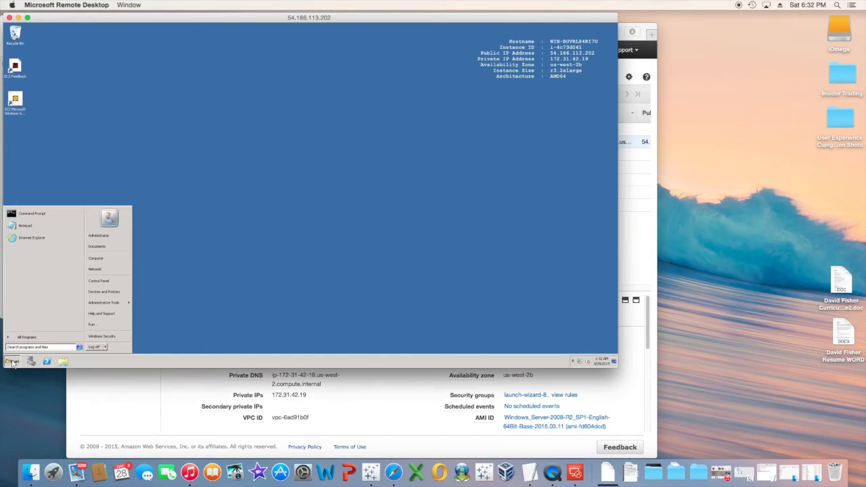
{"action": "left_click", "coordinate": [32, 238]}
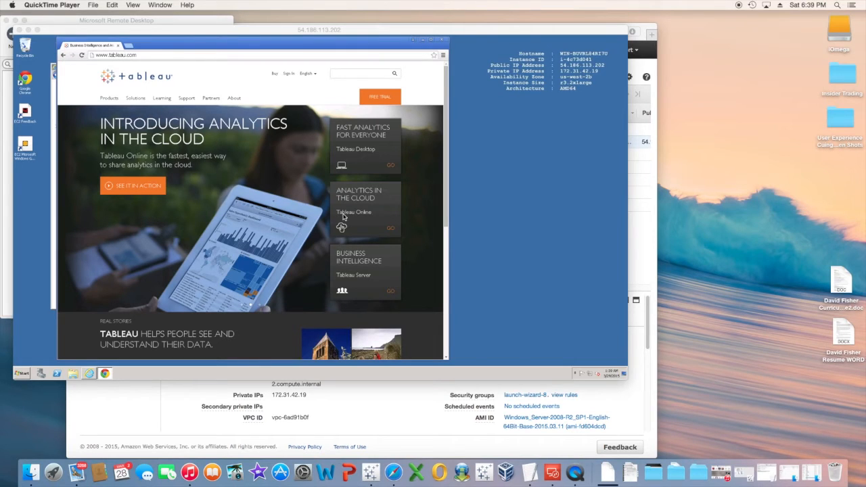
Start the Tableau Server free-trial download, then open Windows Explorer on the server.
{"action": "left_click", "coordinate": [359, 266]}
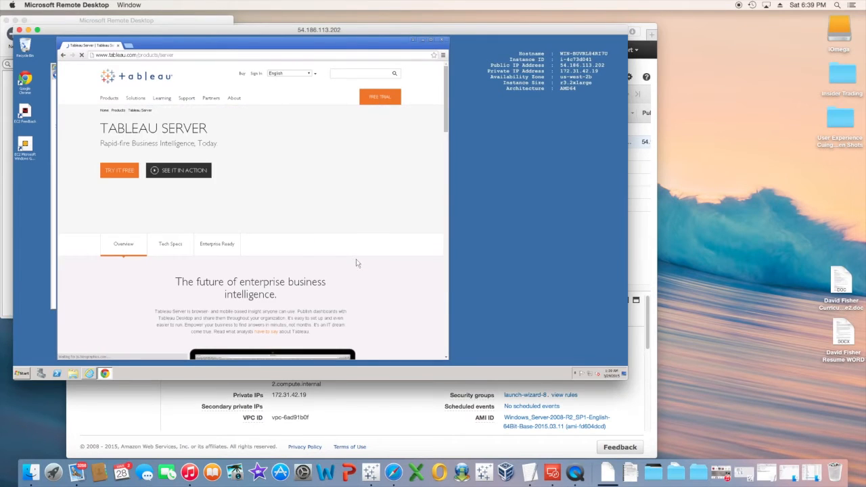
{"action": "left_click", "coordinate": [119, 170]}
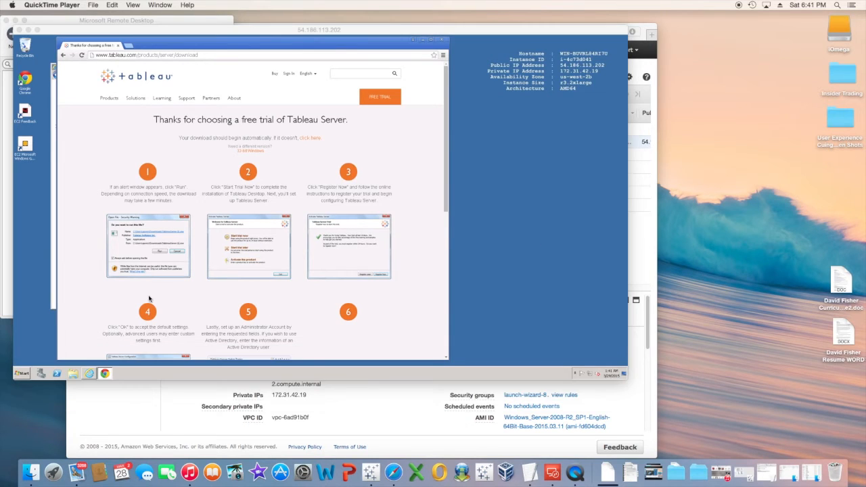
{"action": "scroll", "coordinate": [125, 223], "scroll_direction": "down", "scroll_amount": 10}
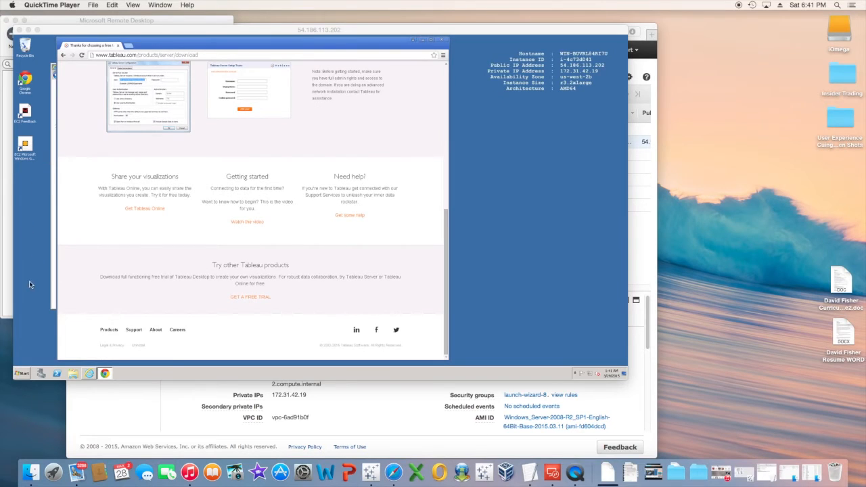
{"action": "left_click", "coordinate": [73, 374]}
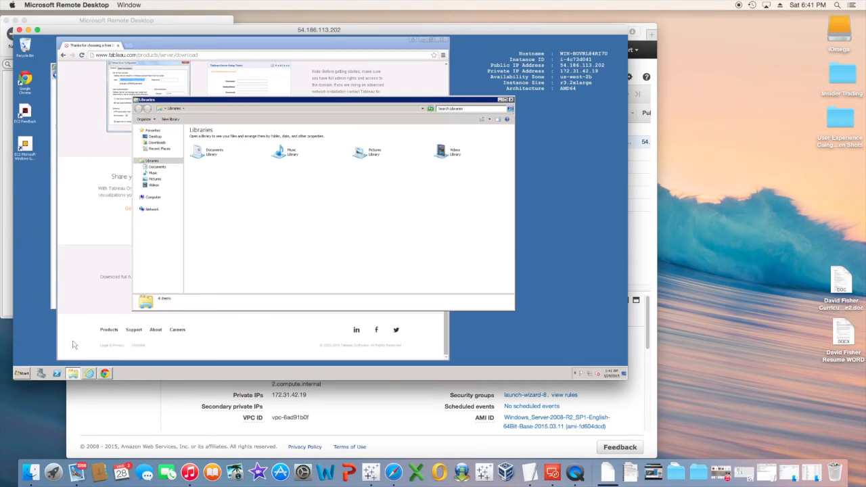
Run the TableauServer-64bit installer from Downloads, installing to the default destination folder.
{"action": "left_click", "coordinate": [157, 143]}
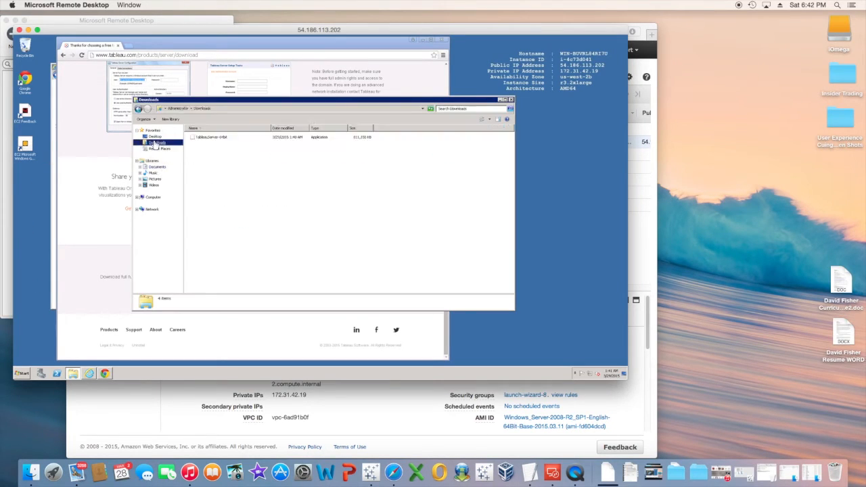
{"action": "double_click", "coordinate": [217, 137]}
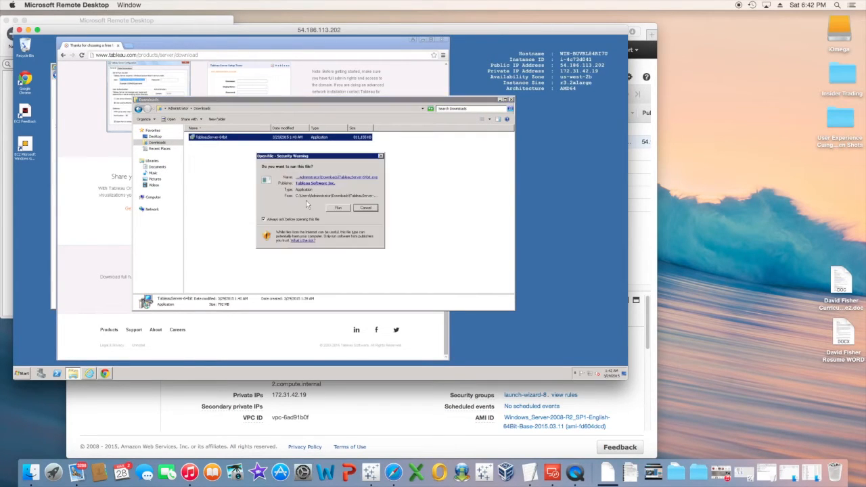
{"action": "left_click", "coordinate": [339, 207]}
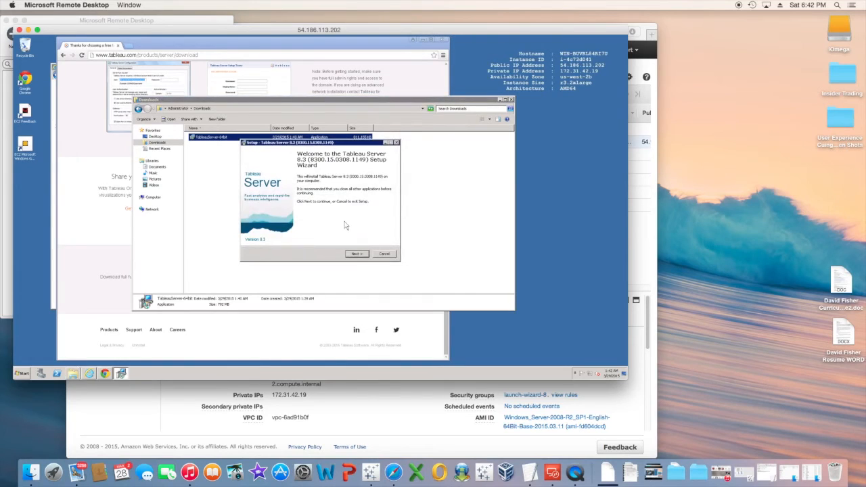
{"action": "left_click", "coordinate": [356, 254]}
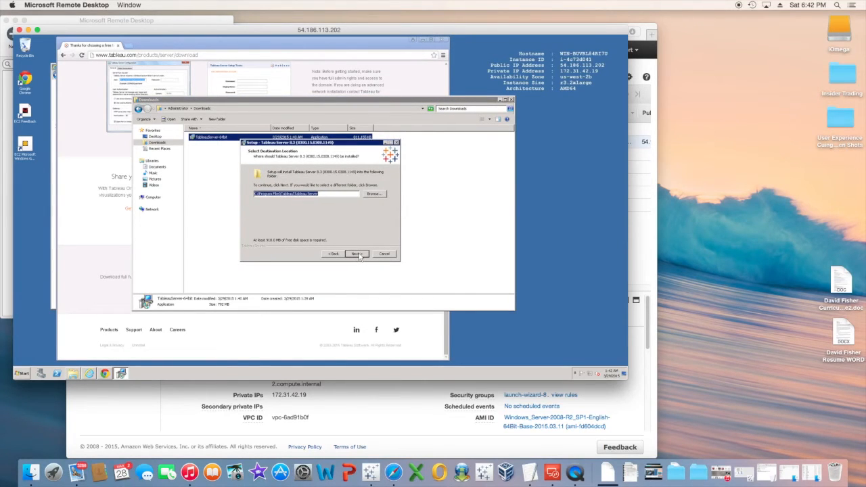
{"action": "left_click", "coordinate": [357, 254]}
{"action": "left_click", "coordinate": [358, 254]}
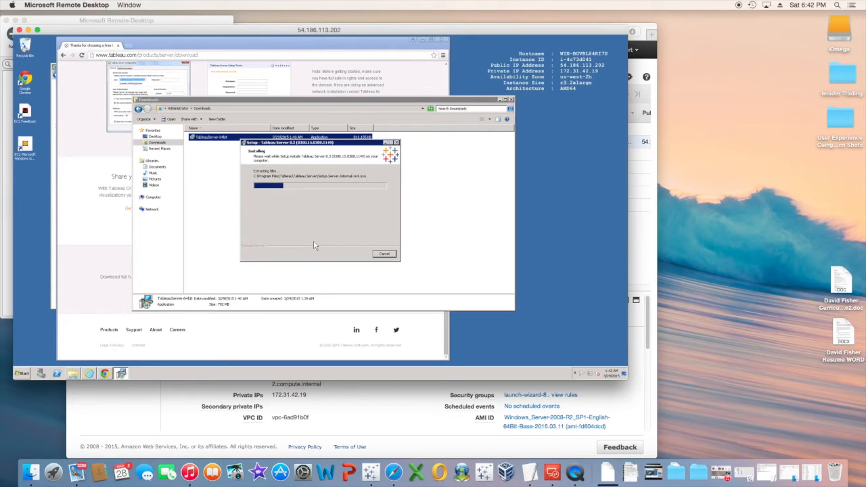
{"action": "right_click", "coordinate": [576, 473]}
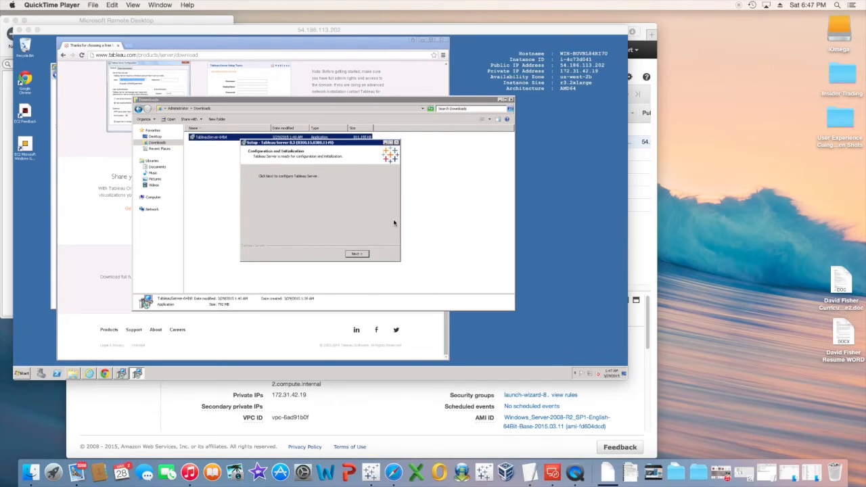
{"action": "left_click", "coordinate": [362, 254]}
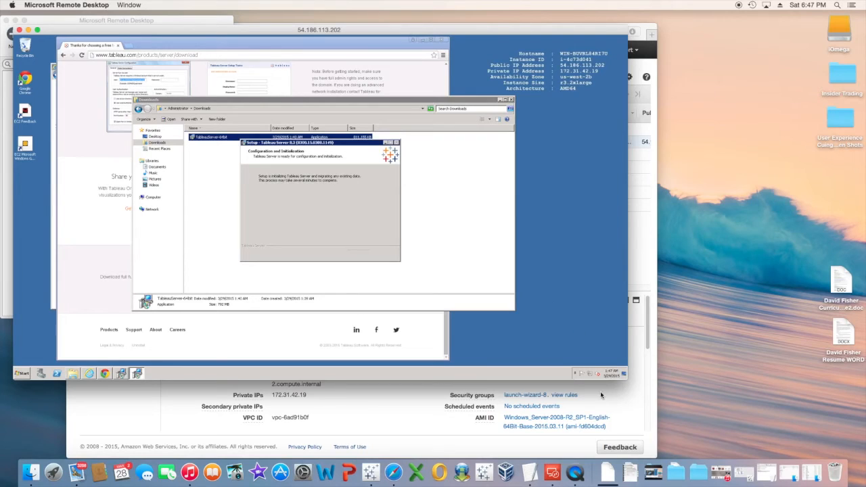
Start the Tableau Server trial now and choose Register Later.
{"action": "left_click", "coordinate": [579, 477]}
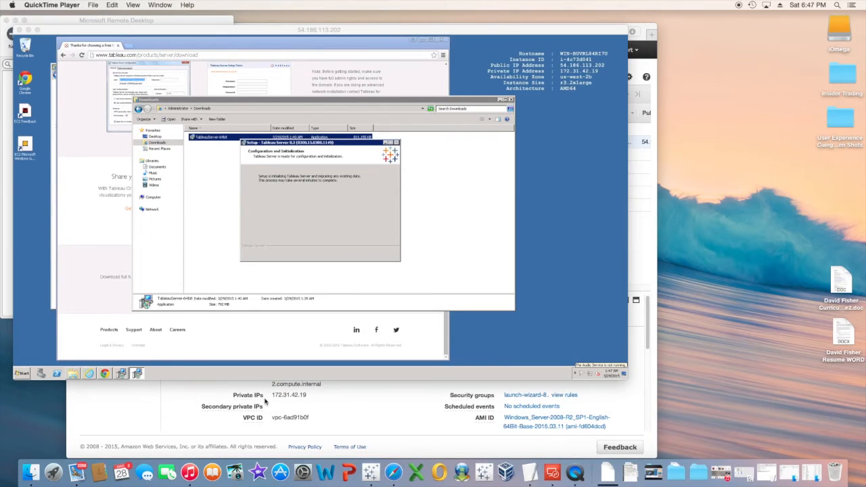
{"action": "right_click", "coordinate": [575, 472]}
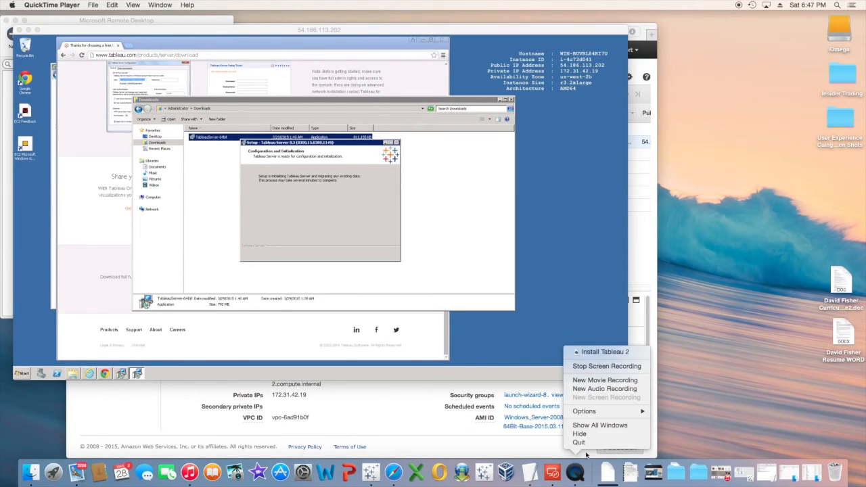
{"action": "left_click", "coordinate": [589, 365]}
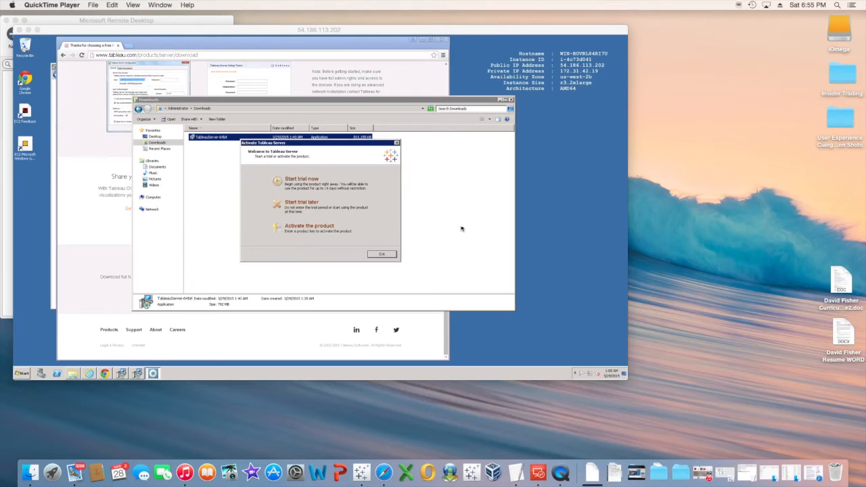
{"action": "left_click", "coordinate": [300, 185]}
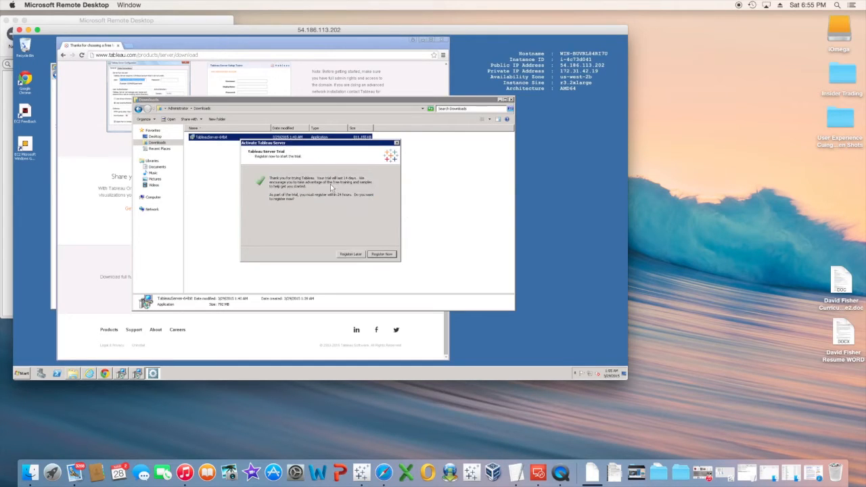
{"action": "left_click", "coordinate": [352, 254]}
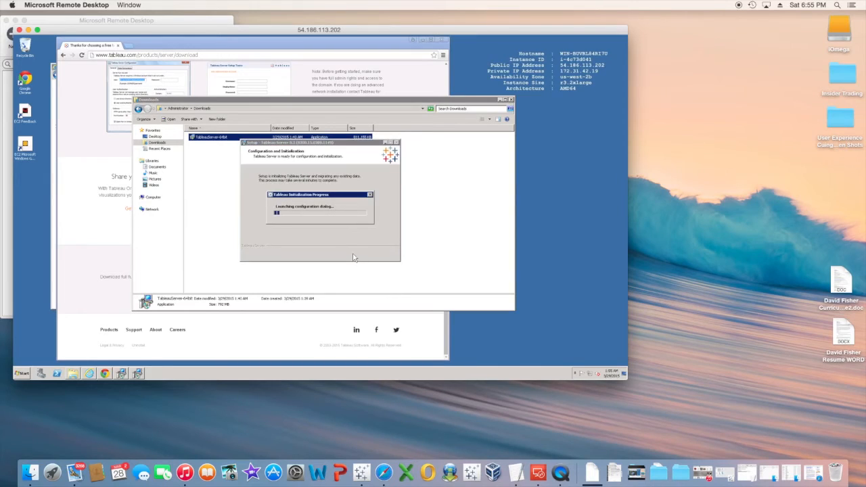
{"action": "left_click_drag", "start_coordinate": [336, 201], "coordinate": [175, 80]}
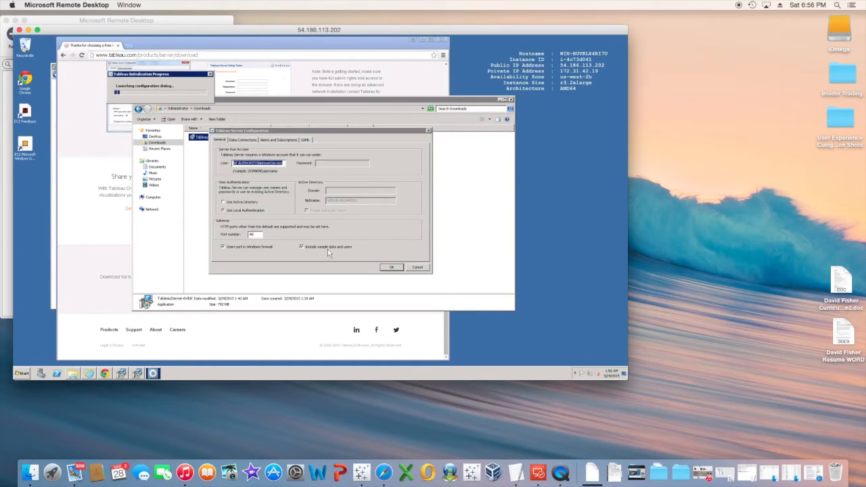
Accept the default Tableau Server configuration and acknowledge the settings-saved message.
{"action": "left_click", "coordinate": [390, 269]}
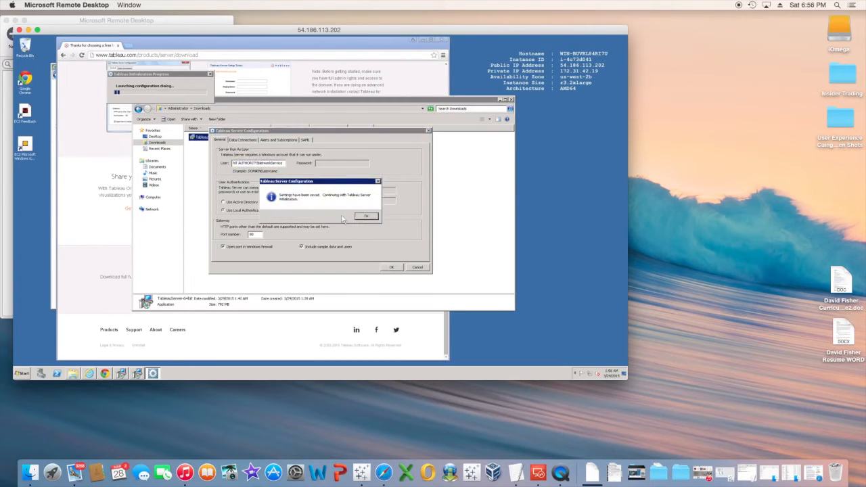
{"action": "left_click", "coordinate": [366, 217]}
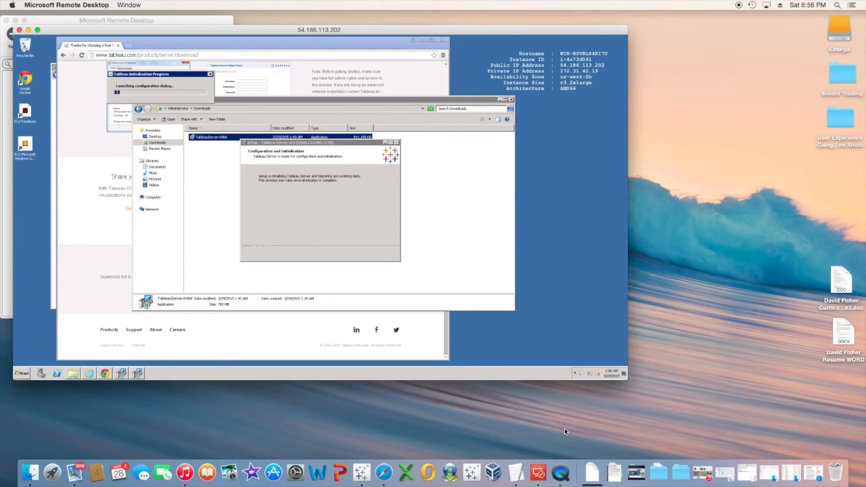
{"action": "left_click", "coordinate": [561, 473]}
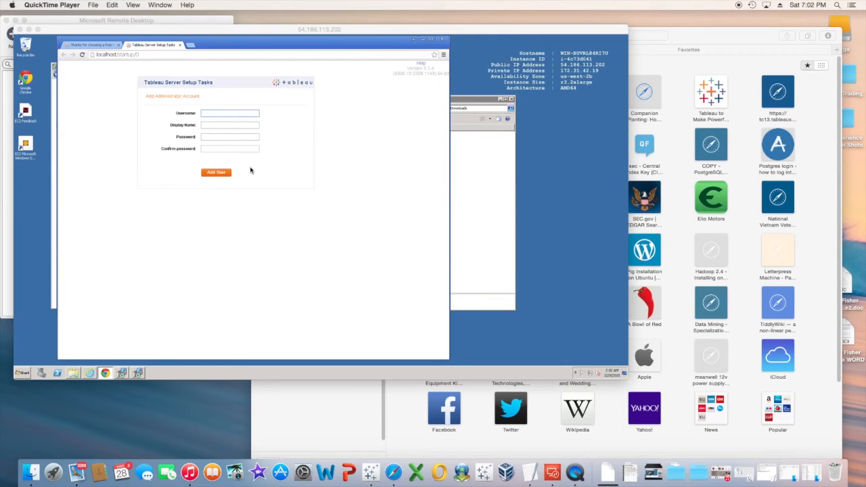
Add the administrator account with a username, display name and confirmed password.
{"action": "left_click", "coordinate": [251, 170]}
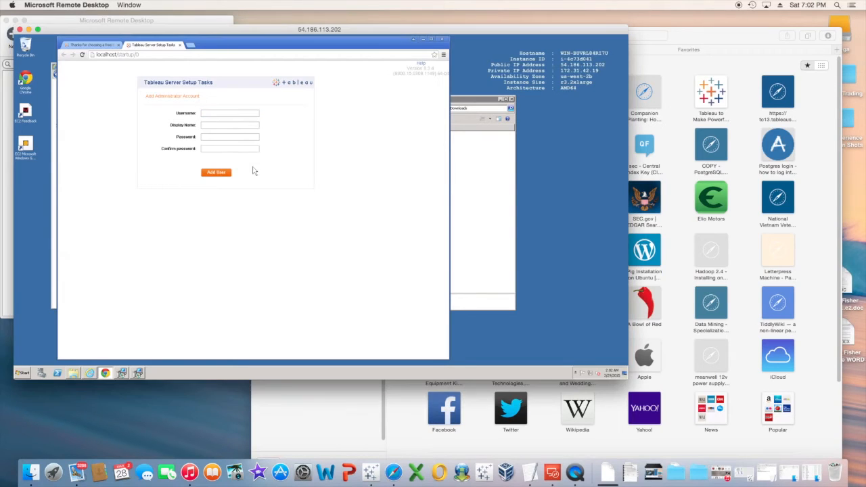
{"action": "left_click", "coordinate": [221, 113]}
{"action": "type", "text": "david"}
{"action": "key", "text": "Tab"}
{"action": "type", "text": "david"}
{"action": "key", "text": "Tab"}
{"action": "type", "text": "p"}
{"action": "key", "text": "Tab"}
{"action": "left_click", "coordinate": [217, 172]}
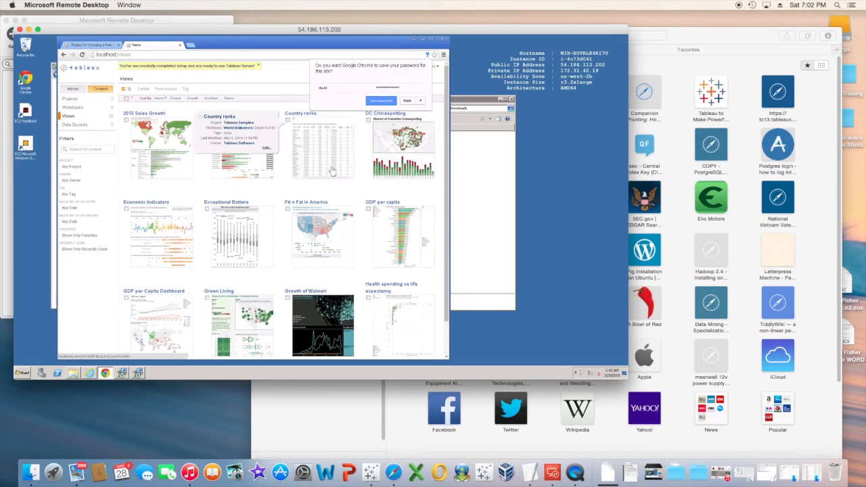
Save the password in Chrome, then minimize the browser to reveal the setup wizard.
{"action": "left_click", "coordinate": [386, 103]}
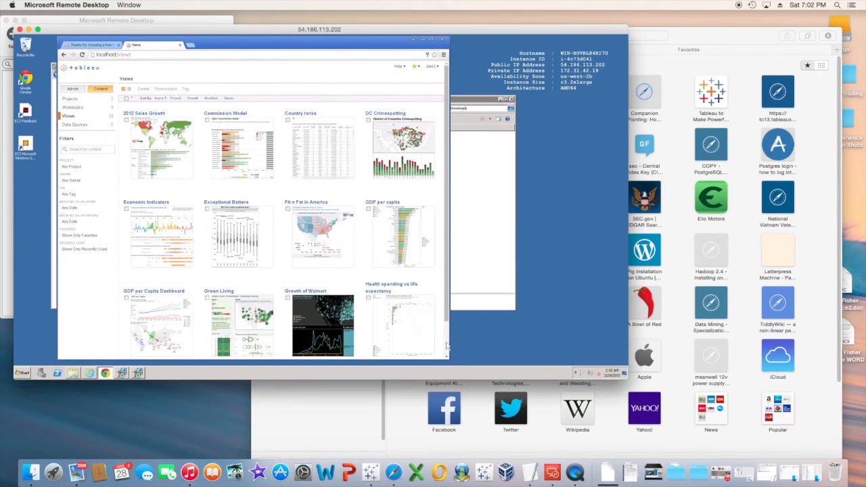
{"action": "left_click", "coordinate": [139, 54]}
{"action": "left_click", "coordinate": [423, 40]}
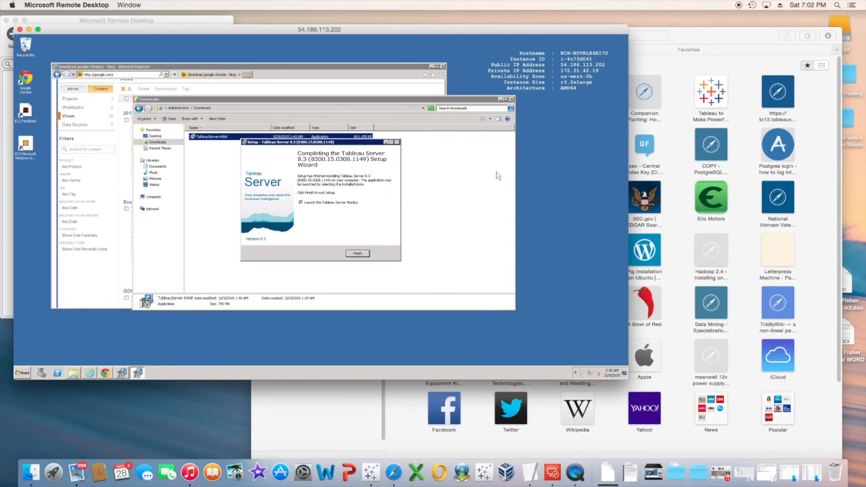
Finish the Tableau Server setup wizard and bring the Downloads folder window forward.
{"action": "left_click", "coordinate": [359, 254]}
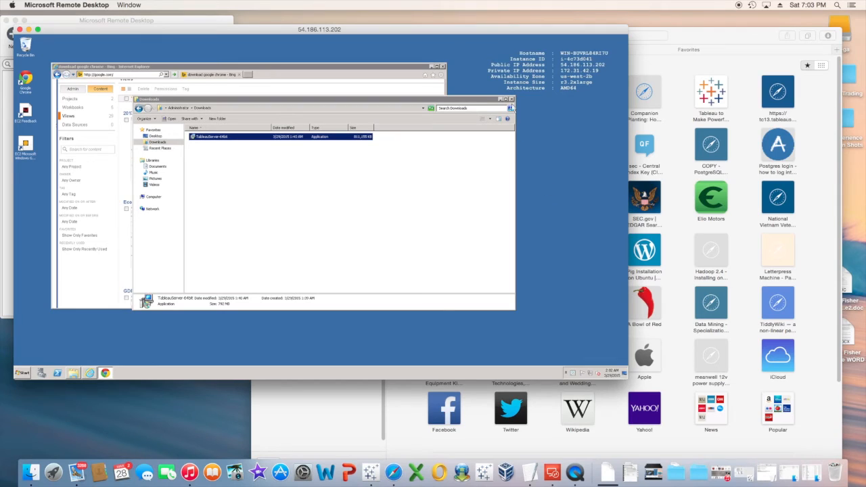
{"action": "left_click", "coordinate": [513, 99]}
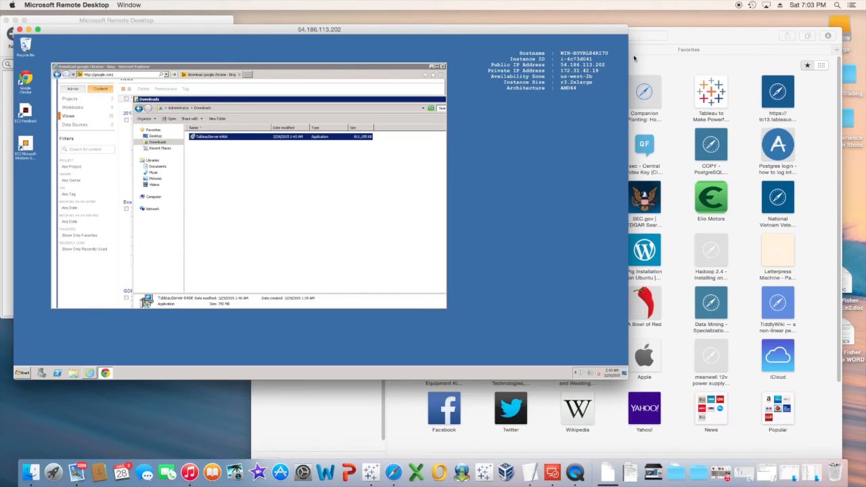
Sign in to the Tableau Server at 54.186.113.202 in Safari and save the password.
{"action": "left_click_drag", "start_coordinate": [693, 41], "coordinate": [669, 107]}
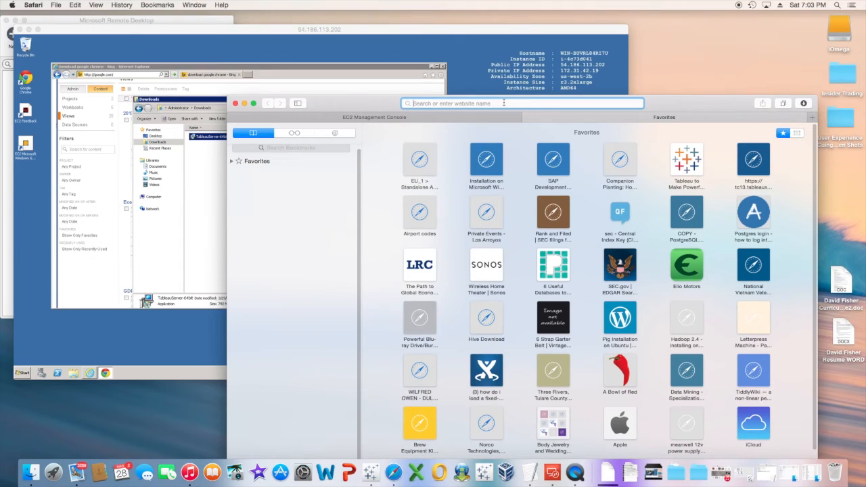
{"action": "type", "text": "54."}
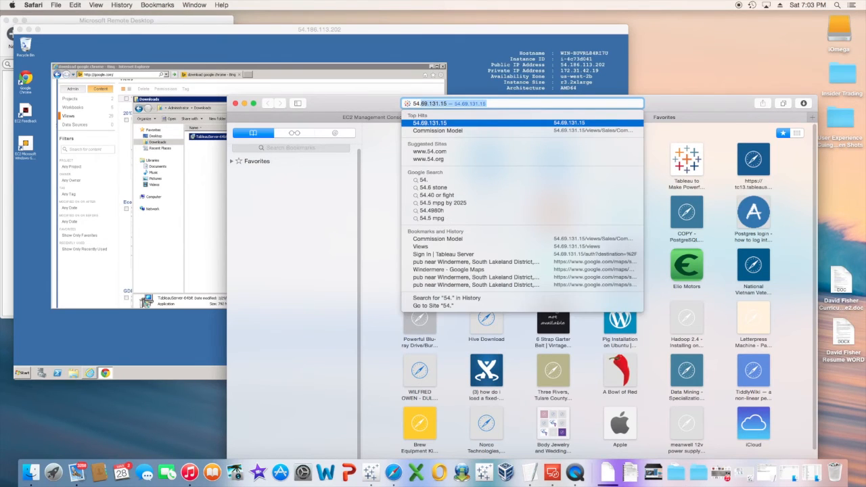
{"action": "type", "text": "186."}
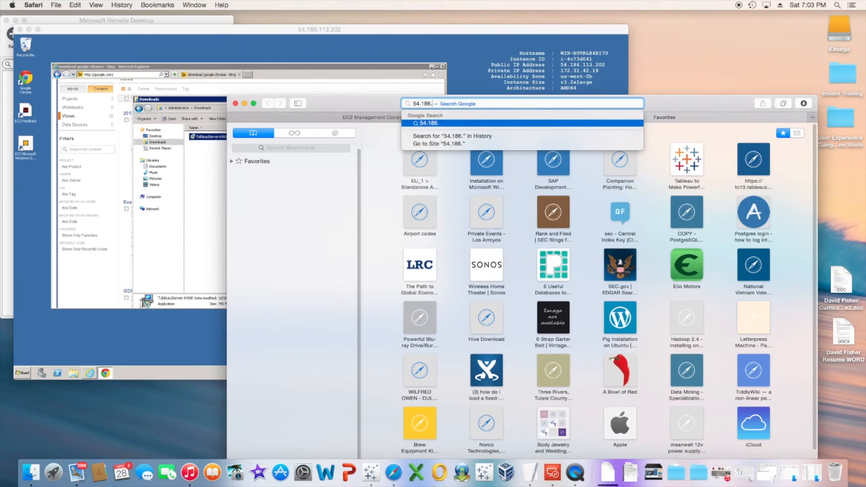
{"action": "type", "text": "113.202"}
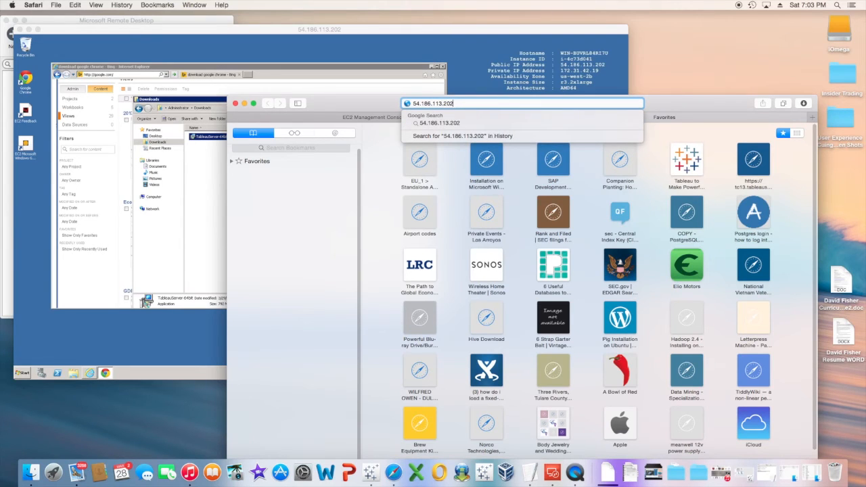
{"action": "key", "text": "Return"}
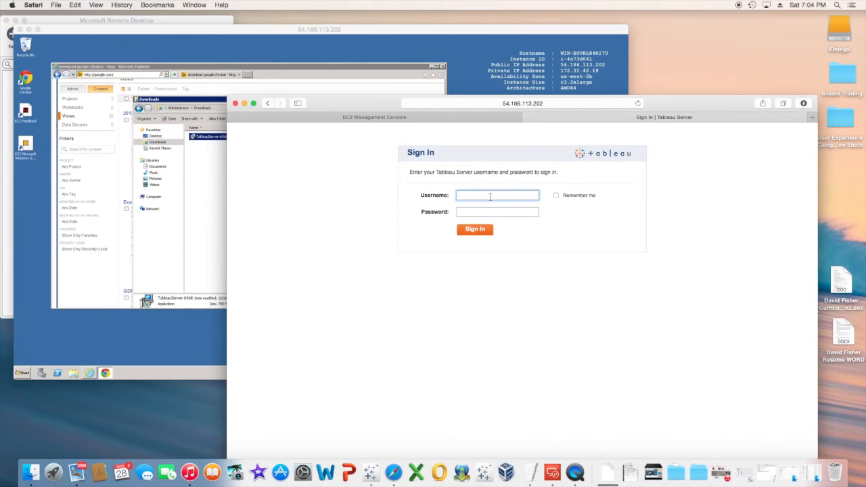
{"action": "type", "text": "david"}
{"action": "key", "text": "Tab"}
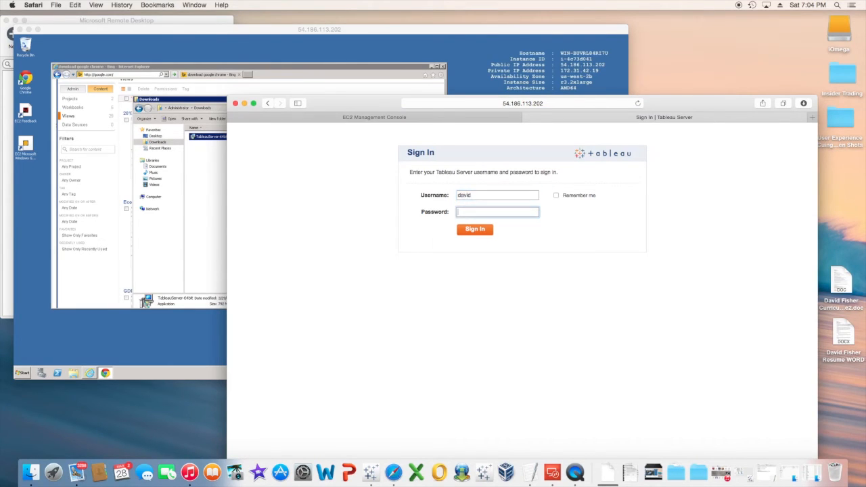
{"action": "type", "text": "•••••"}
{"action": "key", "text": "Return"}
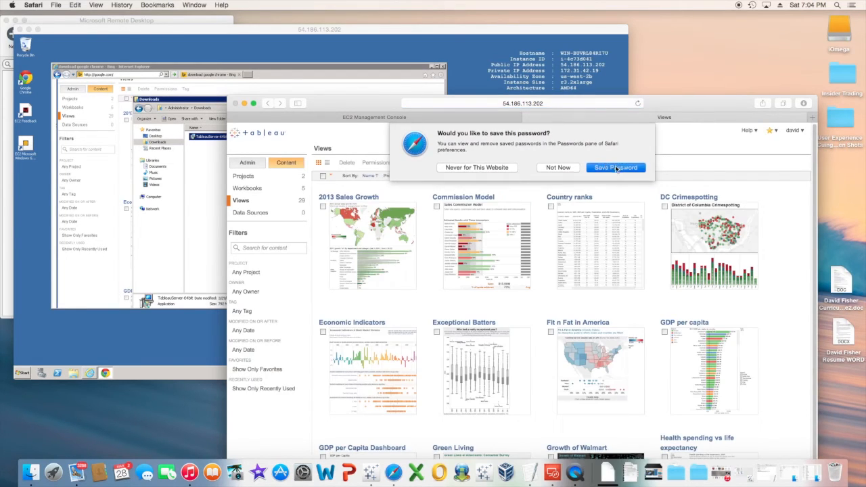
{"action": "left_click", "coordinate": [614, 168]}
Open the Exceptional Batters view.
{"action": "left_click_drag", "start_coordinate": [674, 110], "coordinate": [662, 18]}
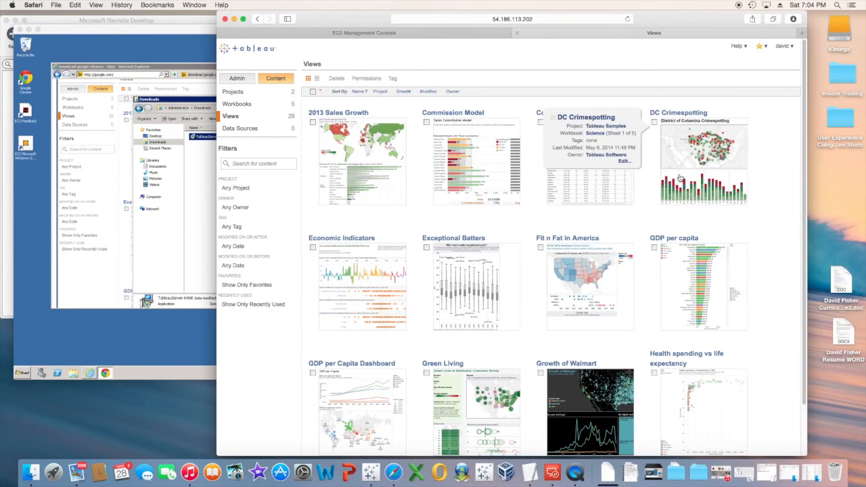
{"action": "mouse_move", "coordinate": [515, 252]}
{"action": "left_click", "coordinate": [463, 287]}
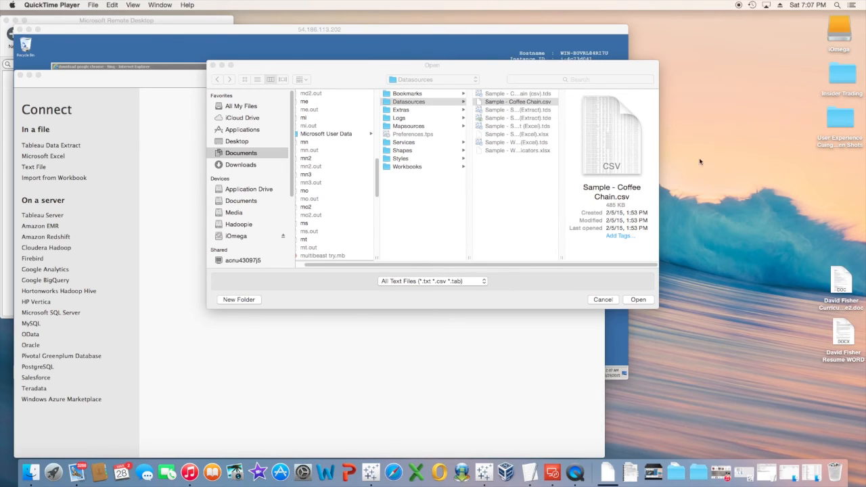
Connect to Sample - Coffee Chain.csv and go to a blank worksheet.
{"action": "left_click", "coordinate": [641, 301]}
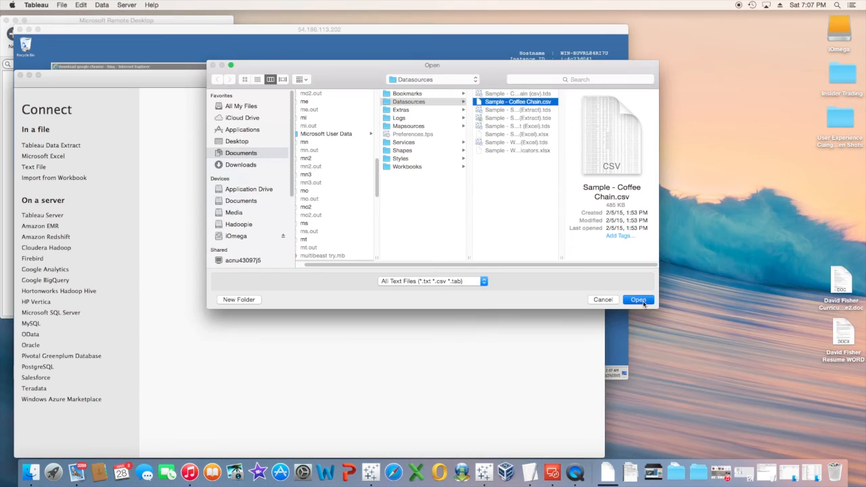
{"action": "left_click", "coordinate": [634, 302]}
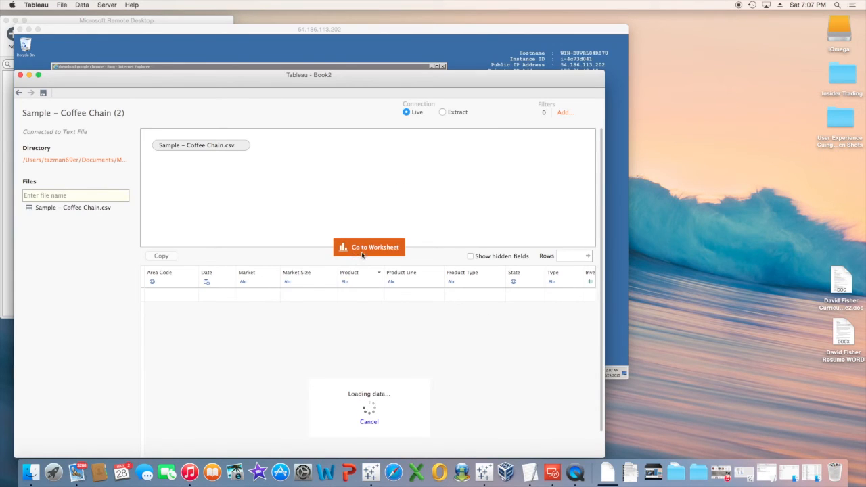
{"action": "left_click", "coordinate": [364, 248]}
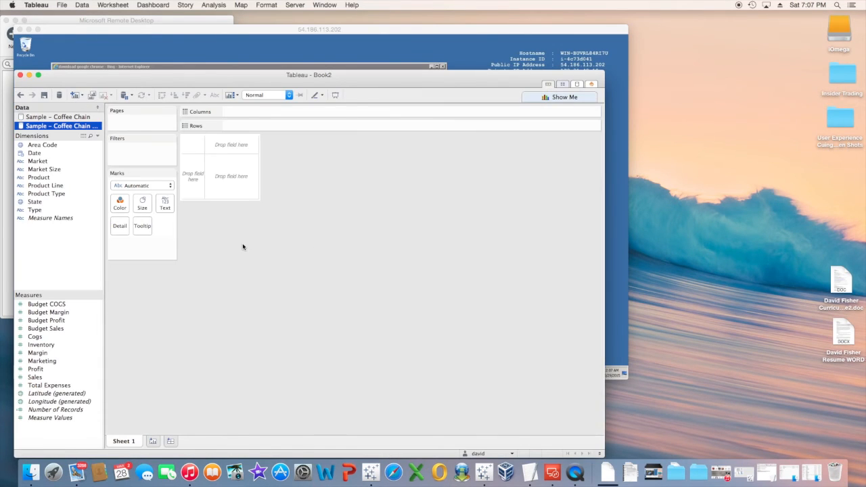
Extract all rows and save as 'Sample - Coffee Chain (extract)' in Datasources.
{"action": "right_click", "coordinate": [59, 127]}
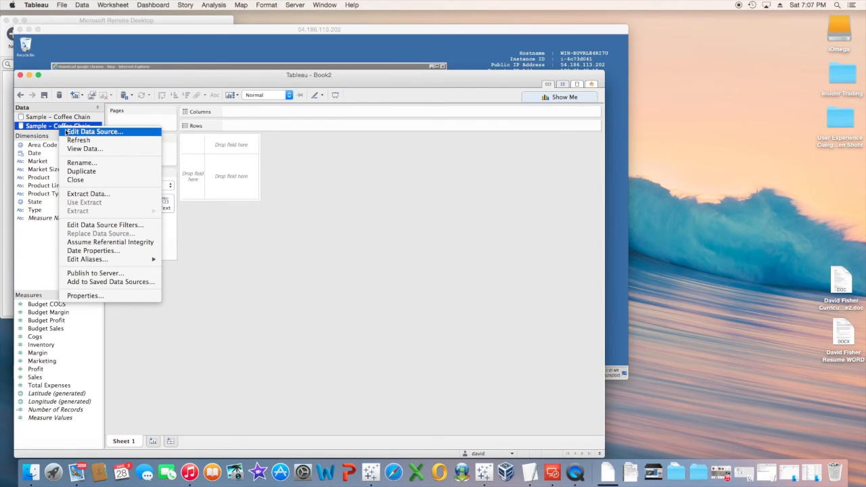
{"action": "left_click", "coordinate": [100, 195]}
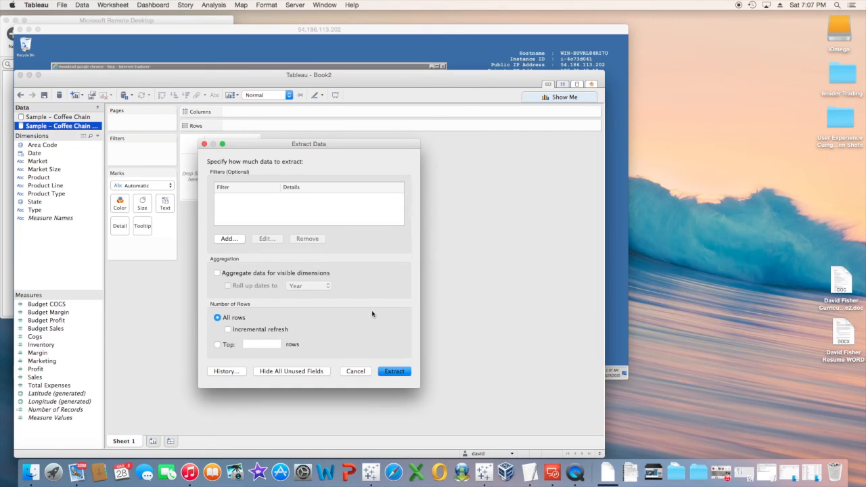
{"action": "left_click", "coordinate": [395, 371]}
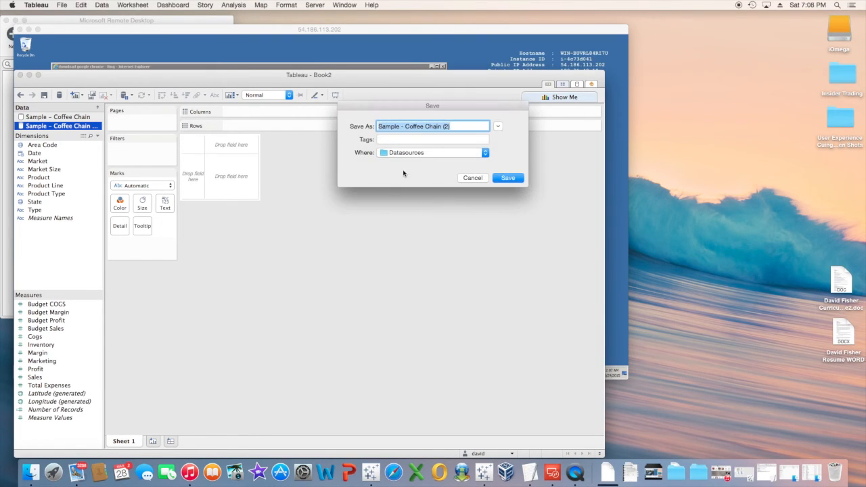
{"action": "left_click", "coordinate": [447, 127]}
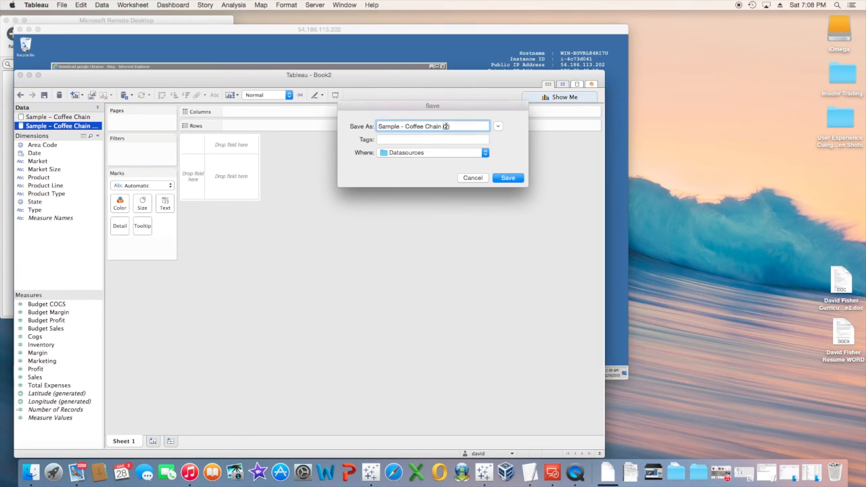
{"action": "key", "text": "BackSpace"}
{"action": "key", "text": "BackSpace"}
{"action": "type", "text": "extract"}
{"action": "left_click", "coordinate": [514, 179]}
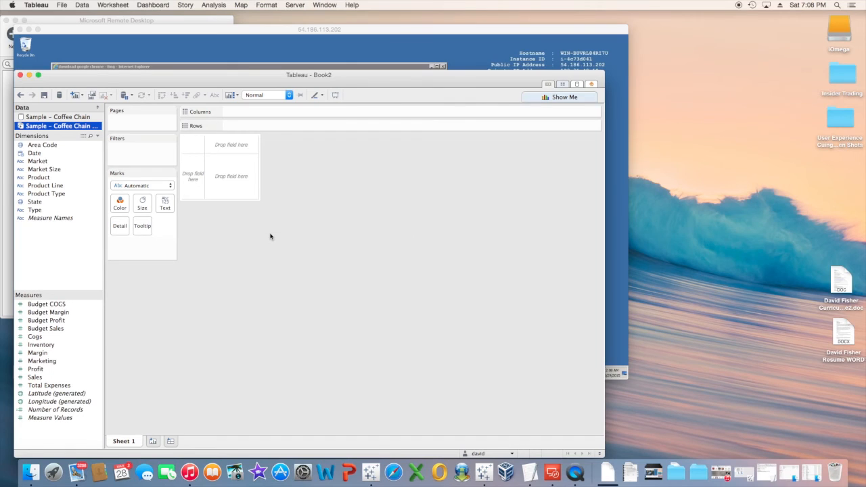
{"action": "right_click", "coordinate": [71, 130]}
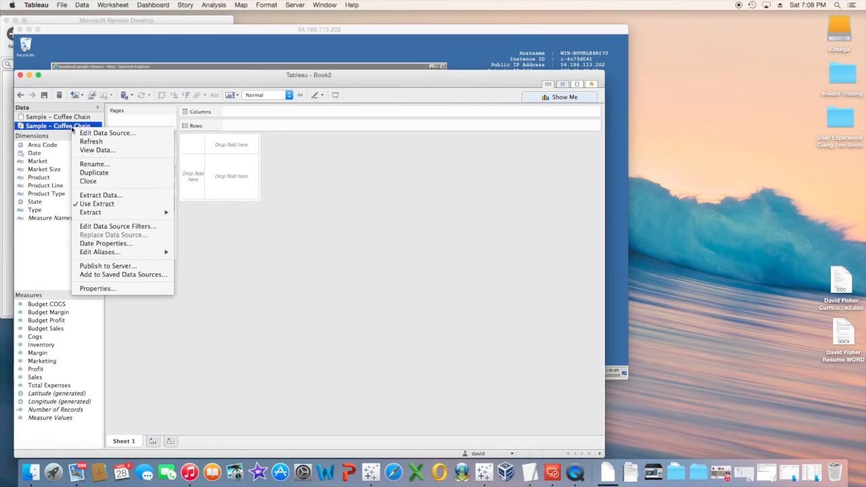
Publish the Sample – Coffee Chain data source to Tableau Server and acknowledge the success alert.
{"action": "left_click", "coordinate": [107, 266]}
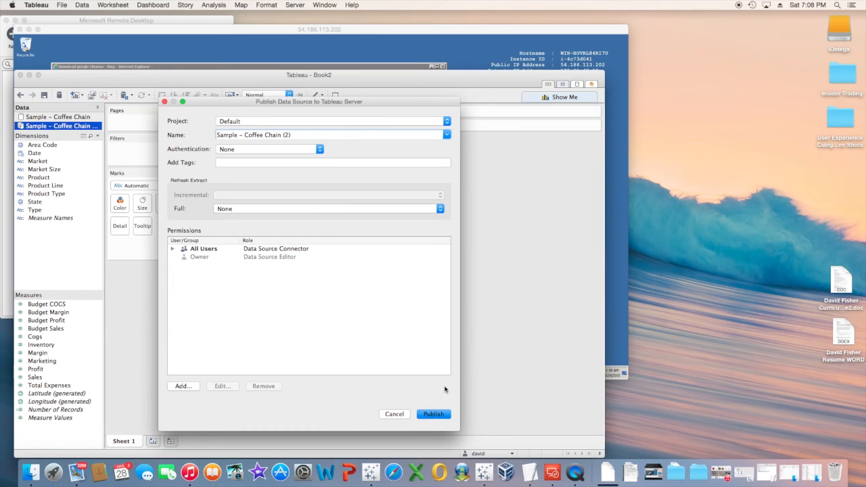
{"action": "left_click", "coordinate": [434, 415]}
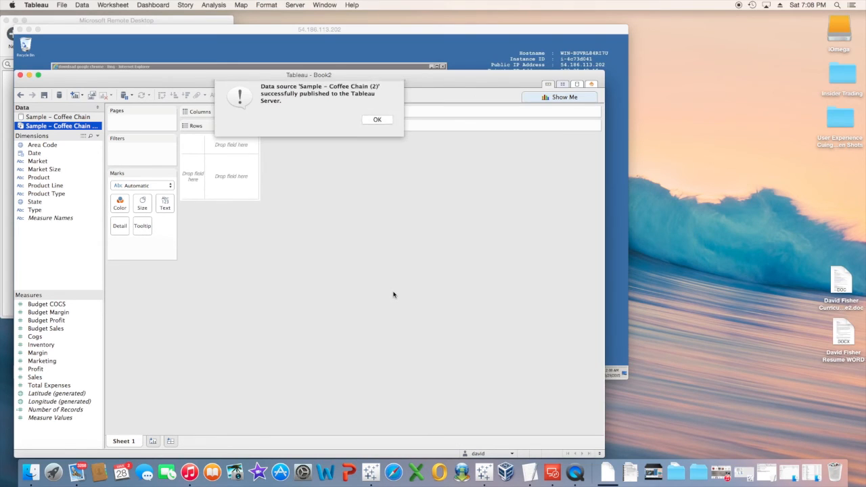
{"action": "left_click", "coordinate": [377, 124]}
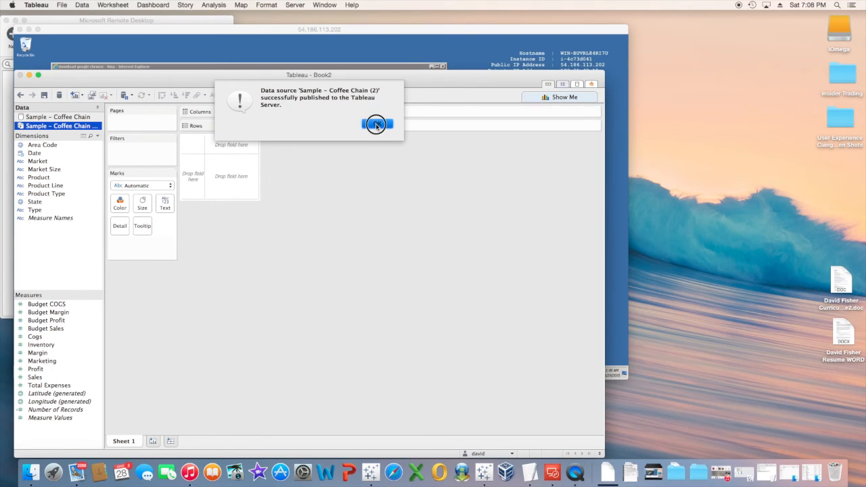
On the remote server, show Tableau Server's Data Sources list in Chrome, including Sample – Coffee Chain (2).
{"action": "left_click", "coordinate": [396, 32]}
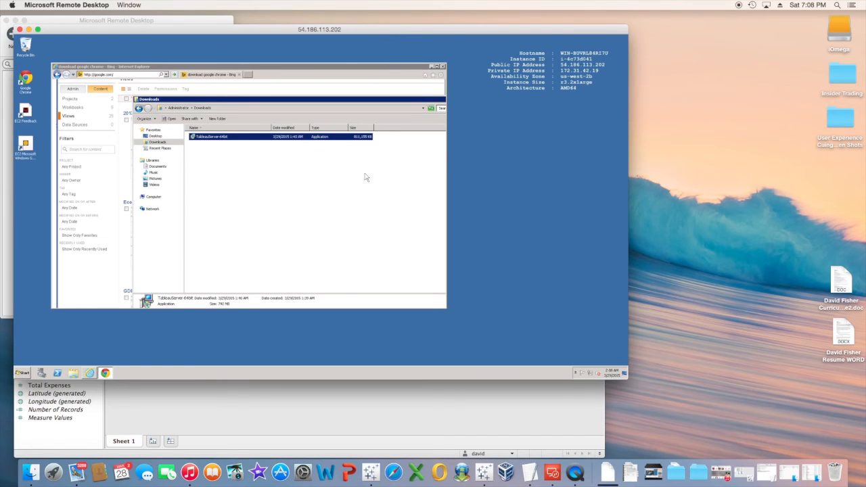
{"action": "left_click", "coordinate": [106, 373]}
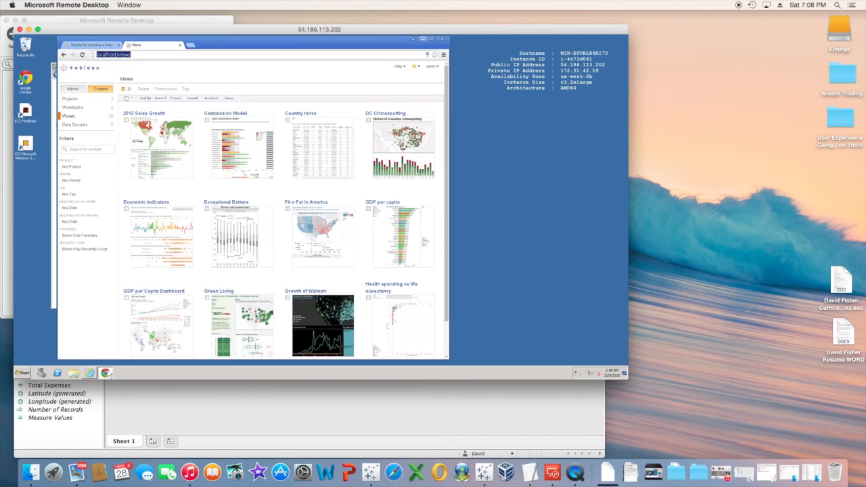
{"action": "left_click", "coordinate": [77, 125]}
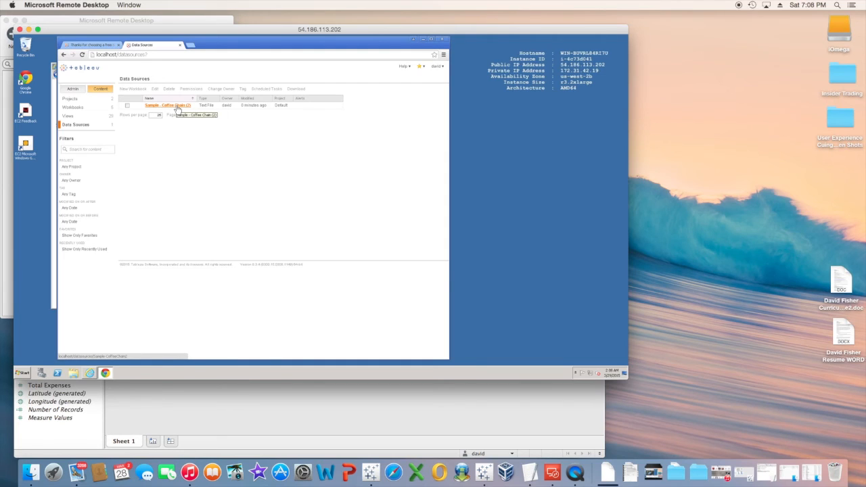
Quit Tableau Desktop without saving the workbook changes.
{"action": "left_click", "coordinate": [305, 417]}
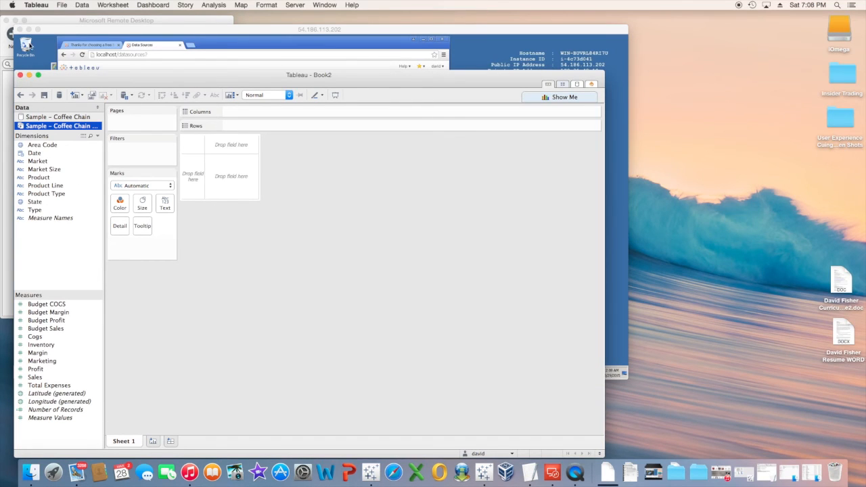
{"action": "left_click", "coordinate": [45, 8]}
{"action": "left_click", "coordinate": [45, 77]}
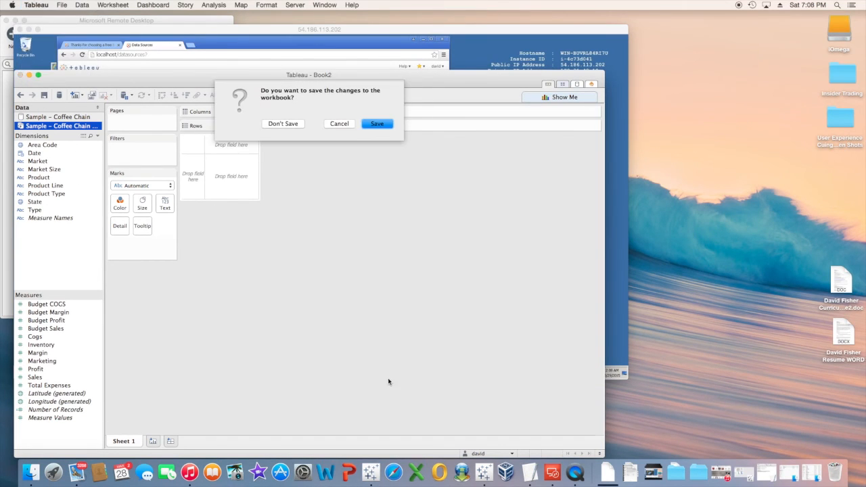
{"action": "left_click", "coordinate": [276, 124]}
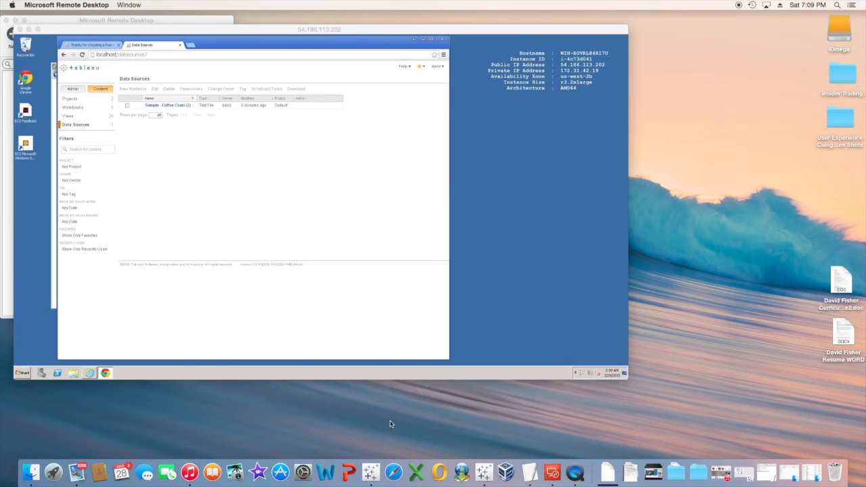
Relaunch Tableau Desktop and sign in to the Tableau Server at 54.186.113.202 with the account password.
{"action": "left_click", "coordinate": [486, 477]}
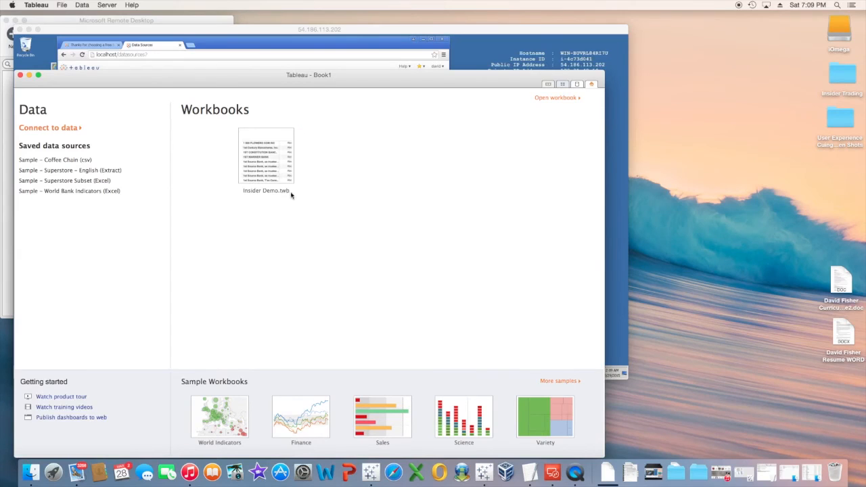
{"action": "left_click", "coordinate": [65, 131]}
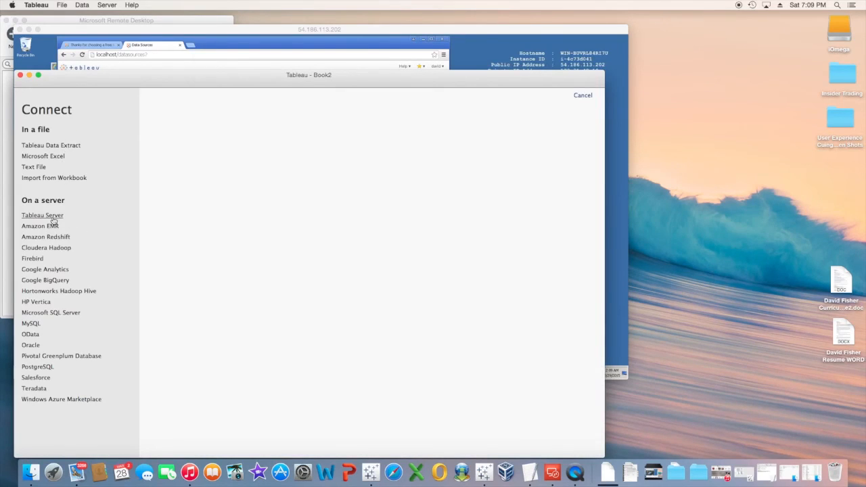
{"action": "left_click", "coordinate": [52, 217]}
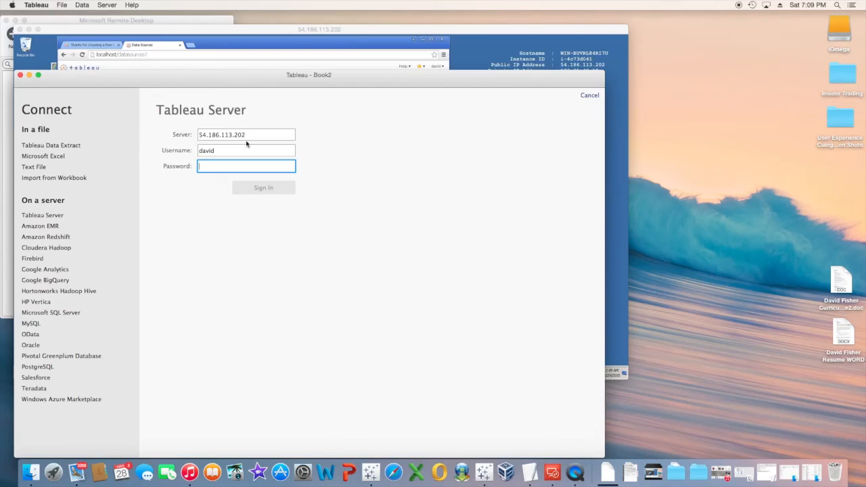
{"action": "type", "text": "•••••••"}
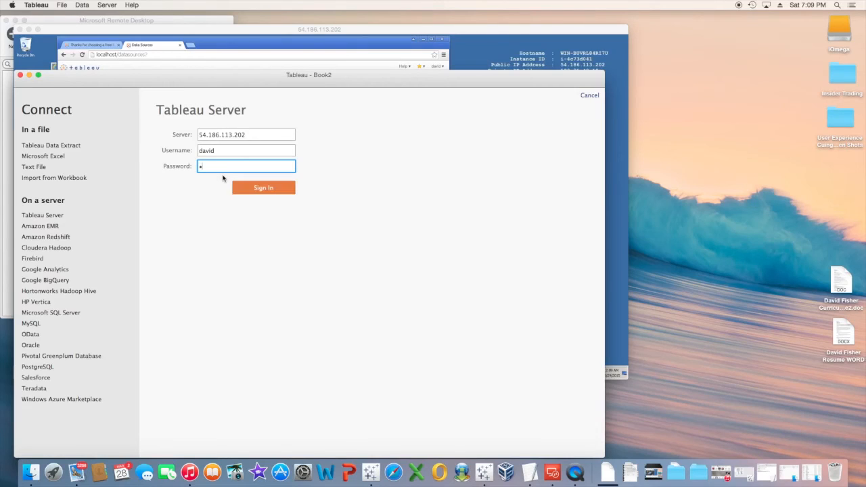
{"action": "type", "text": "••••"}
{"action": "left_click", "coordinate": [258, 188]}
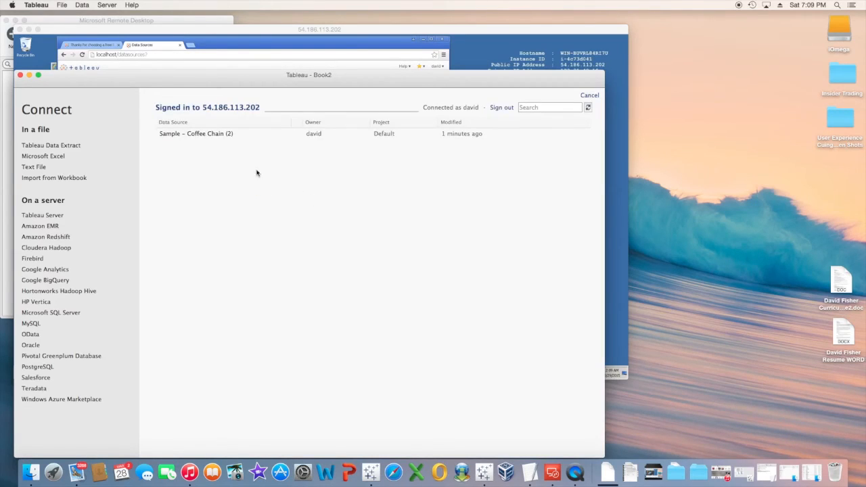
From Sample – Coffee Chain (2), chart SUM(Sales) bars per Product with Market Size as columns.
{"action": "left_click", "coordinate": [206, 139]}
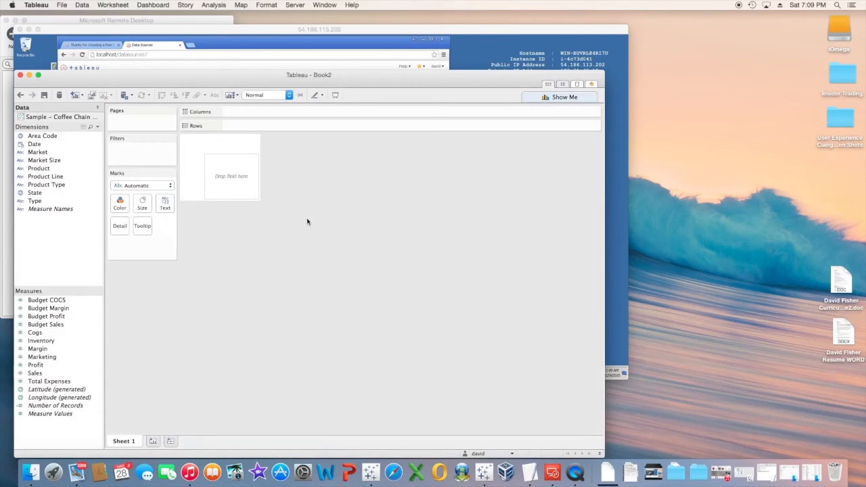
{"action": "left_click", "coordinate": [55, 159]}
{"action": "left_click_drag", "start_coordinate": [54, 160], "coordinate": [243, 126]}
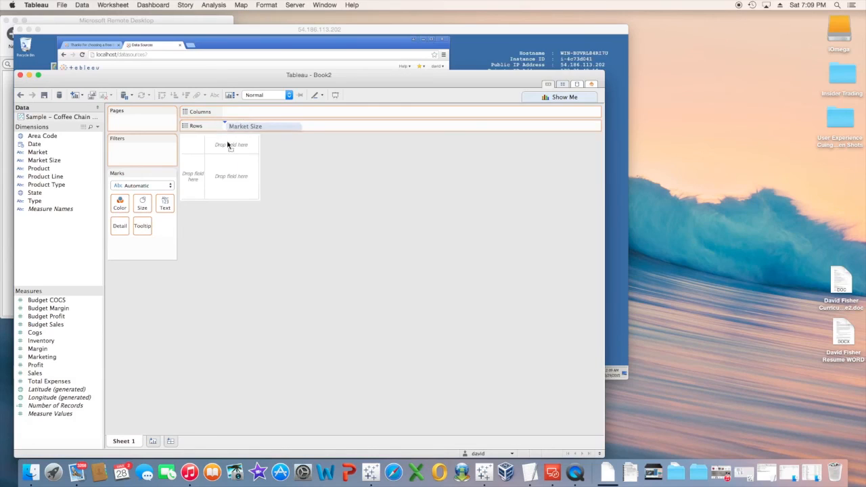
{"action": "left_click_drag", "start_coordinate": [40, 168], "coordinate": [233, 128]}
{"action": "left_click_drag", "start_coordinate": [291, 126], "coordinate": [279, 110]}
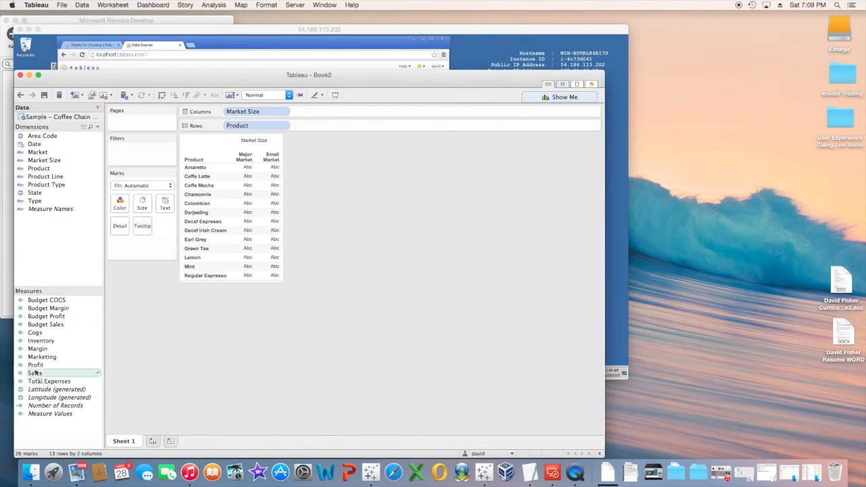
{"action": "left_click_drag", "start_coordinate": [35, 373], "coordinate": [309, 126]}
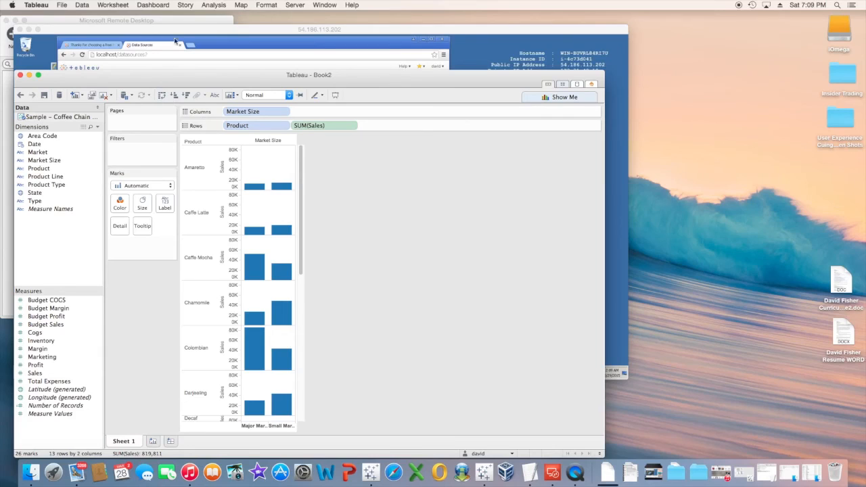
{"action": "left_click", "coordinate": [293, 5]}
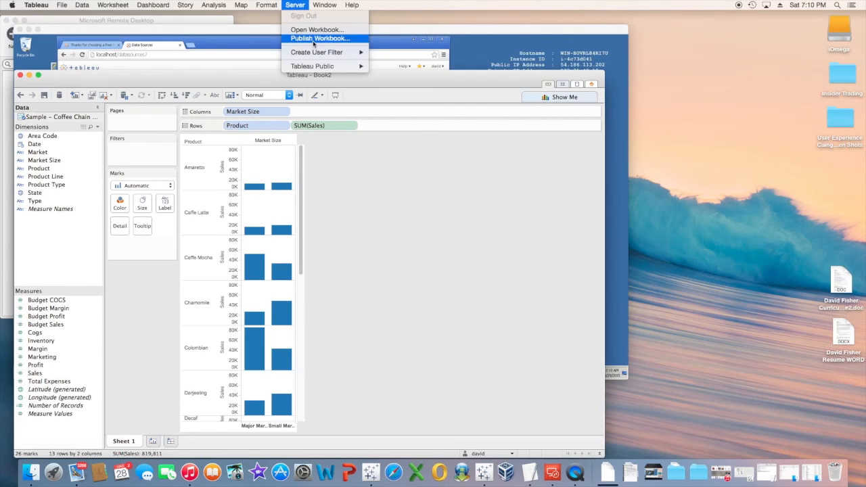
Publish the workbook to the server renamed from Book2 to 'Example', then open it in the browser.
{"action": "left_click", "coordinate": [465, 113]}
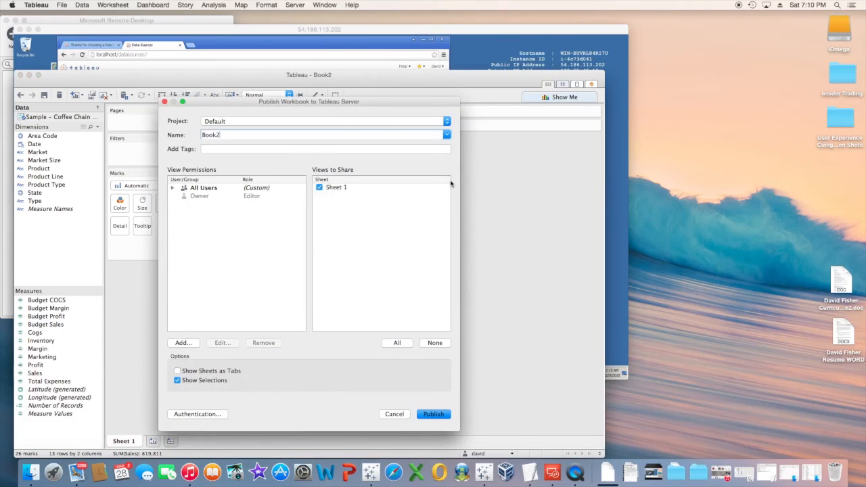
{"action": "left_click_drag", "start_coordinate": [255, 134], "coordinate": [202, 135]}
{"action": "type", "text": "Example"}
{"action": "left_click", "coordinate": [432, 415]}
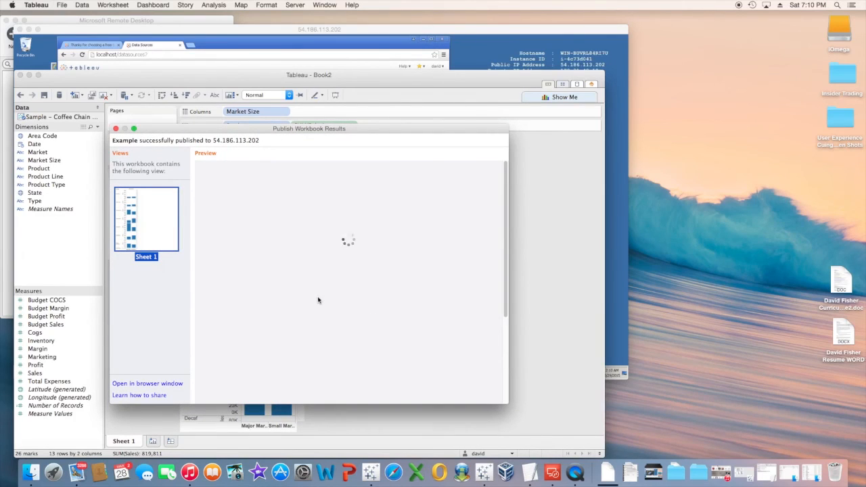
{"action": "left_click", "coordinate": [149, 384]}
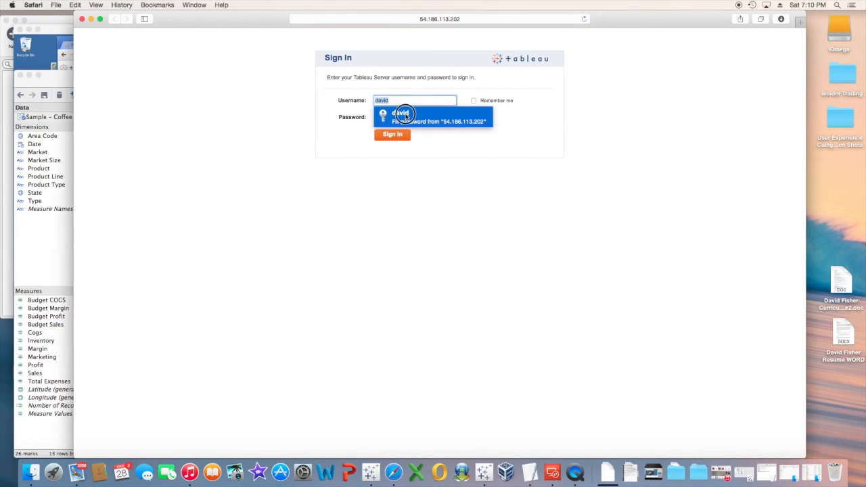
Sign in to Tableau Server in Safari, retyping the saved password after the failed first attempt.
{"action": "left_click", "coordinate": [409, 122]}
{"action": "left_click", "coordinate": [395, 135]}
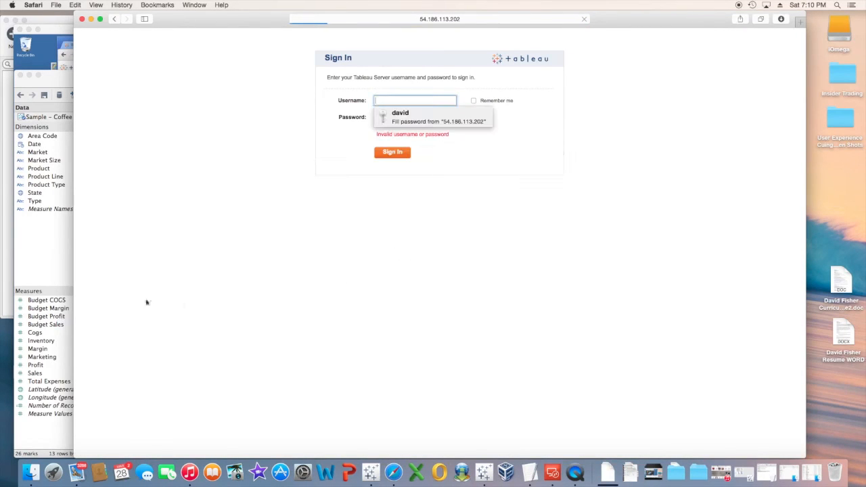
{"action": "left_click", "coordinate": [396, 115]}
{"action": "double_click", "coordinate": [412, 116]}
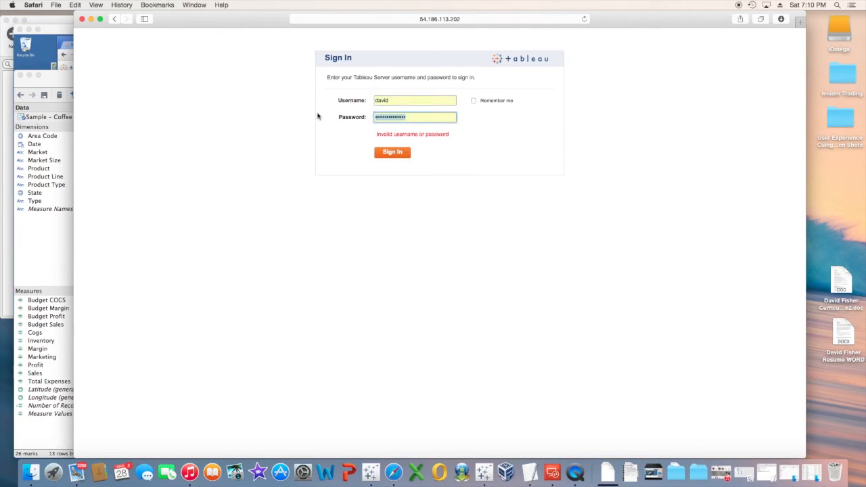
{"action": "type", "text": "••••••"}
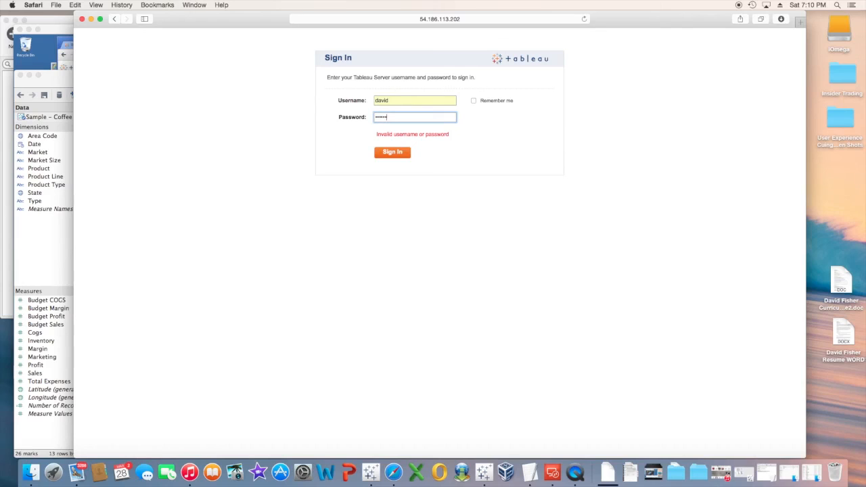
{"action": "type", "text": "•"}
{"action": "key", "text": "Return"}
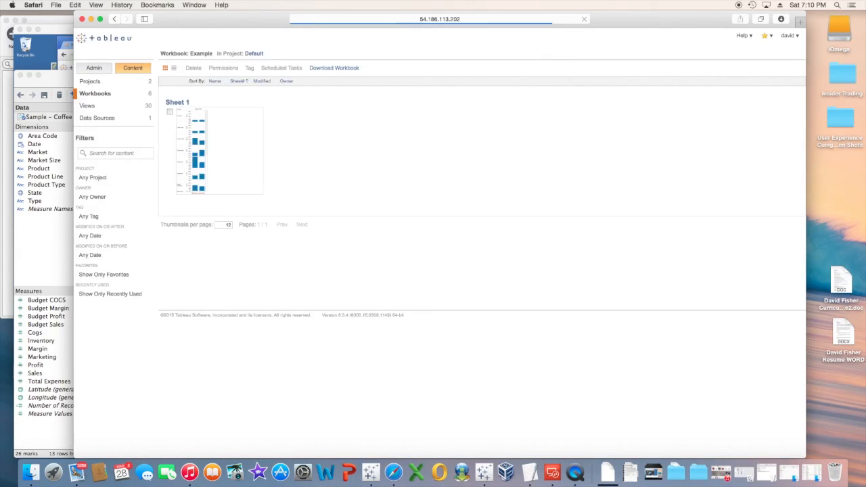
Open the Example workbook's Sheet 1 to view the Sales bars by Product and Market Size.
{"action": "mouse_move", "coordinate": [243, 170]}
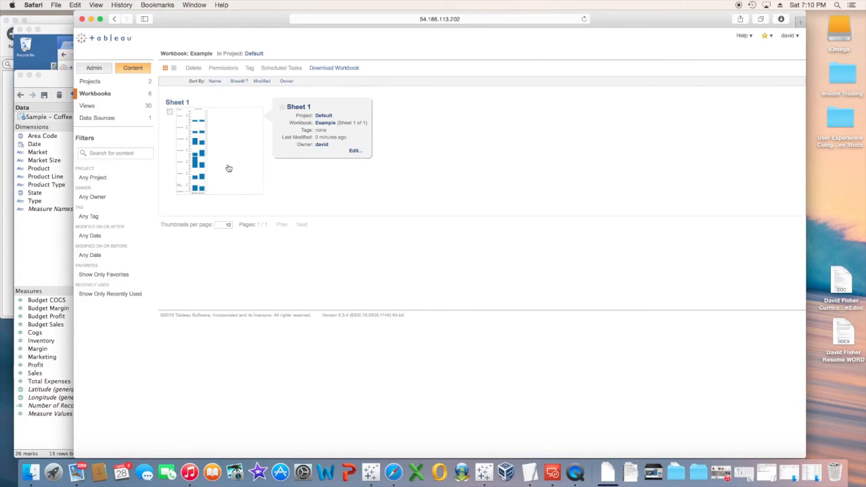
{"action": "left_click", "coordinate": [225, 169]}
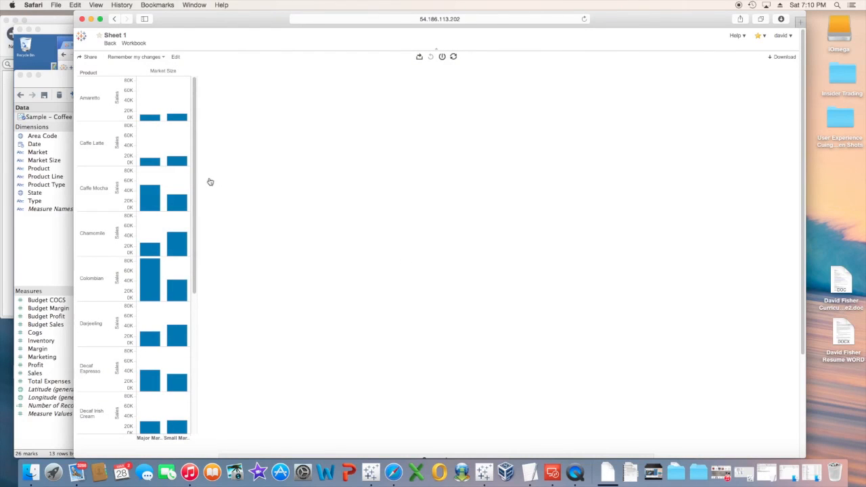
{"action": "left_click_drag", "start_coordinate": [194, 145], "coordinate": [215, 115]}
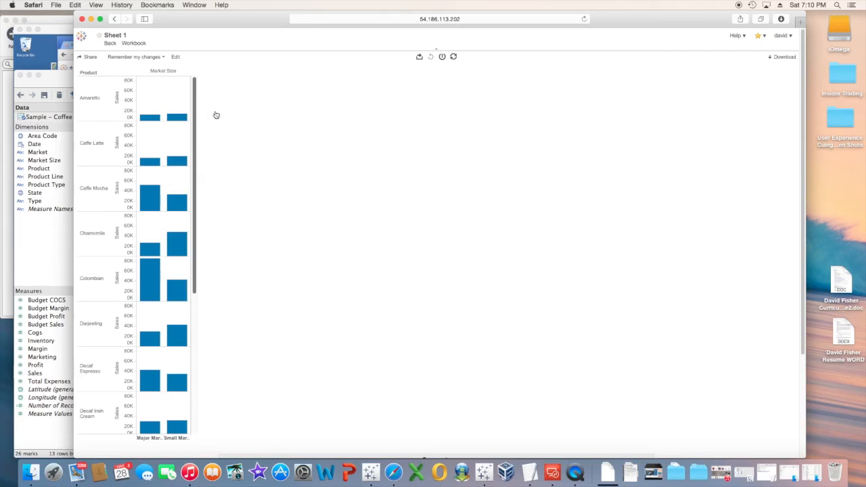